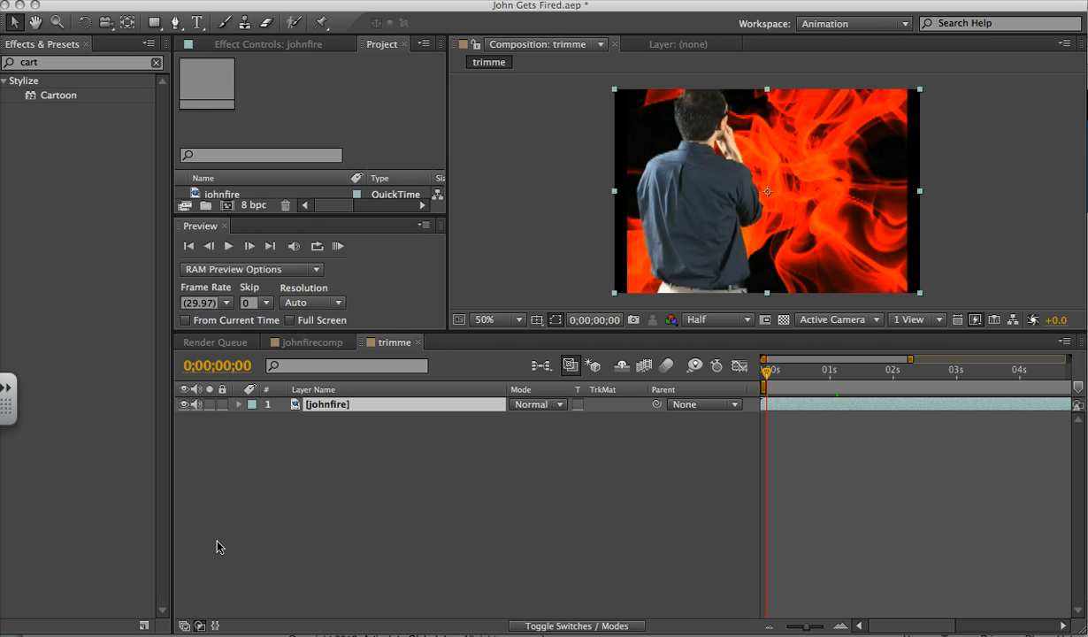
# Split the johnfire layer at 0;00;01;13, with the full composition duration shown in the timeline.
pyautogui.click(748, 367)
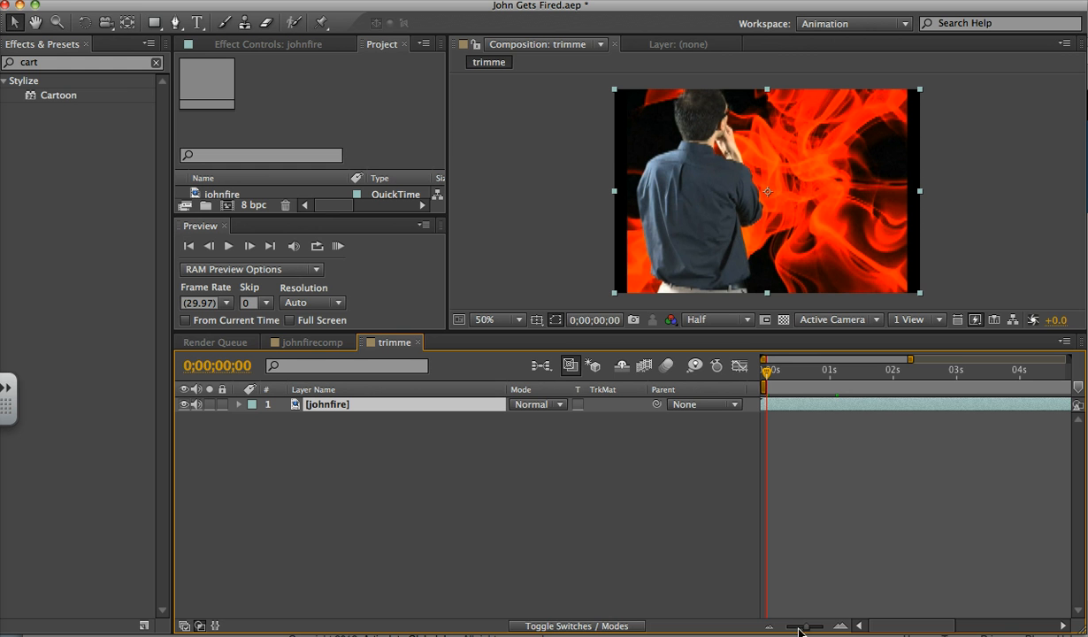
pyautogui.click(769, 625)
pyautogui.click(769, 625)
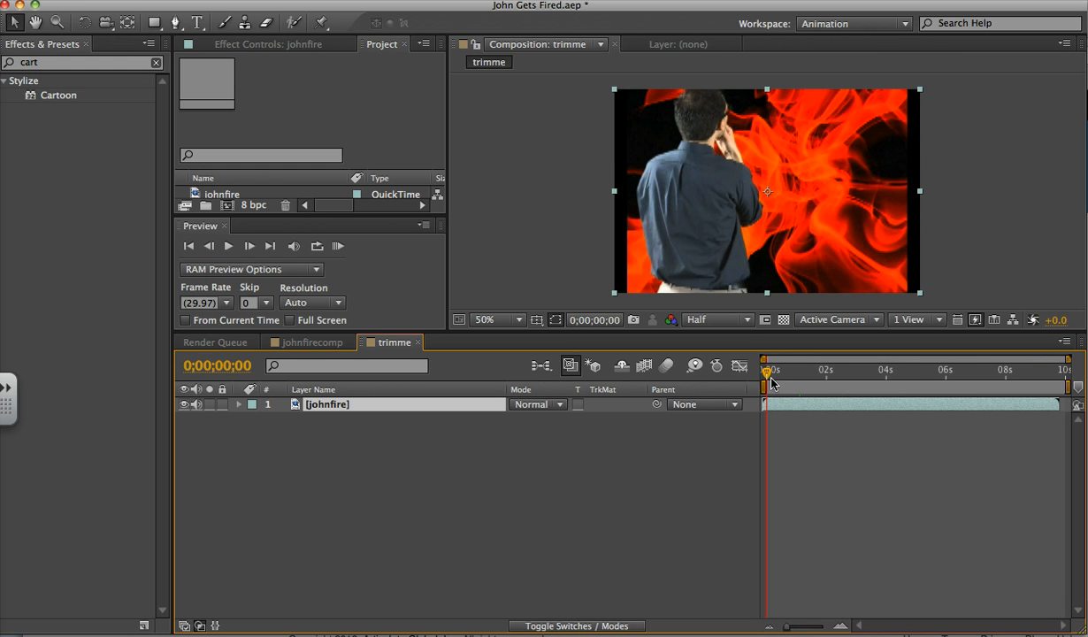
pyautogui.moveTo(765, 370); pyautogui.dragTo(649, 458)
pyautogui.moveTo(771, 372); pyautogui.dragTo(812, 378)
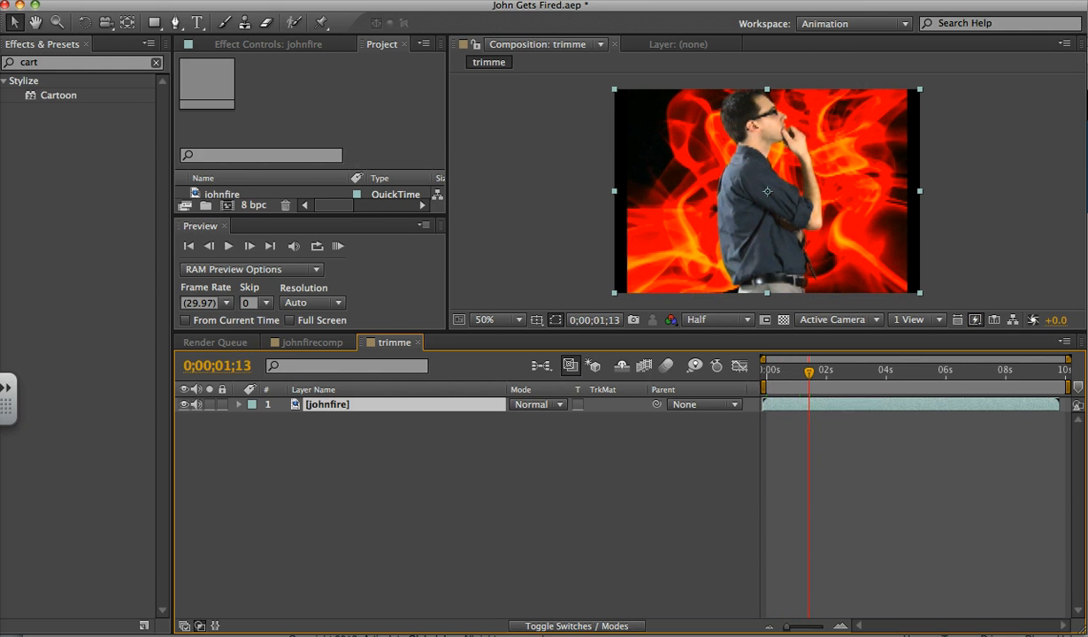
pyautogui.click(173, 0)
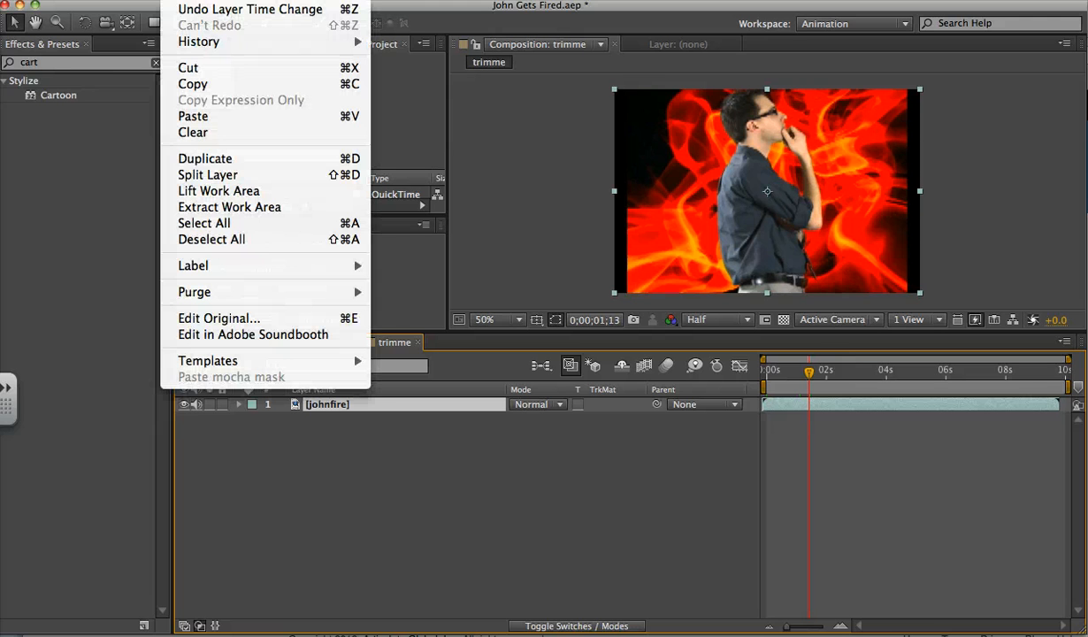
pyautogui.click(218, 175)
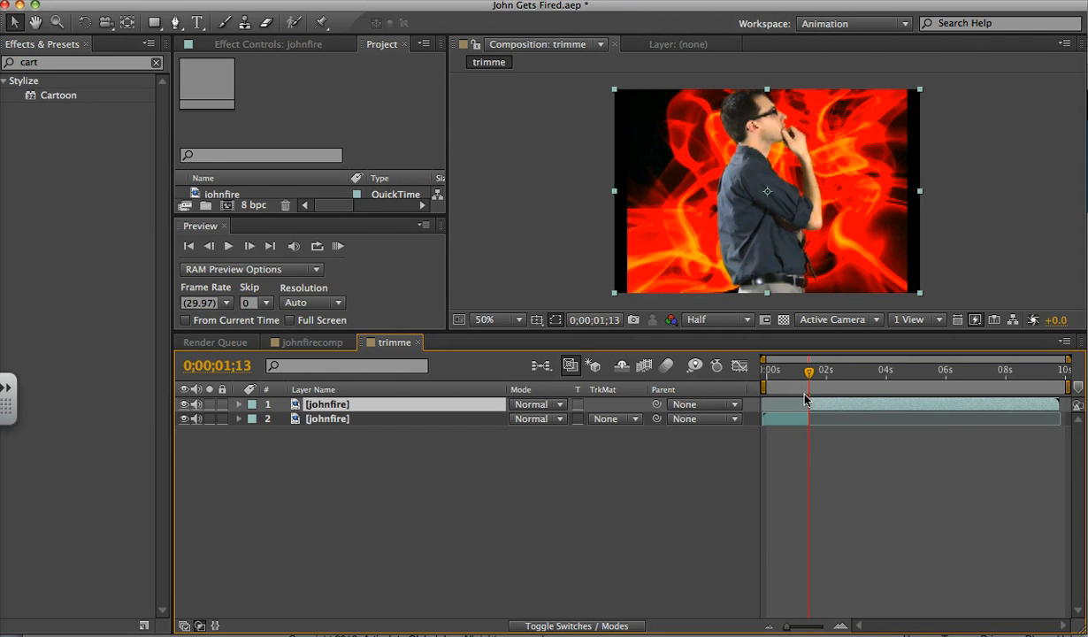
# Shift the upper johnfire segment later in time to leave a gap after the first segment, and scrub across it.
pyautogui.moveTo(809, 404); pyautogui.dragTo(808, 376)
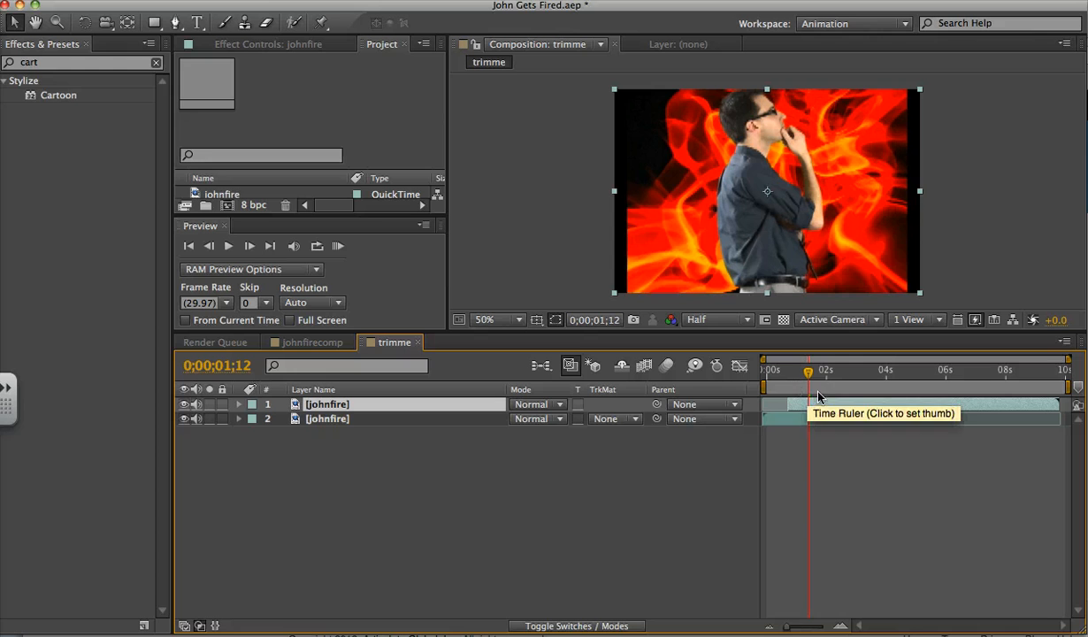
pyautogui.press('super+z')
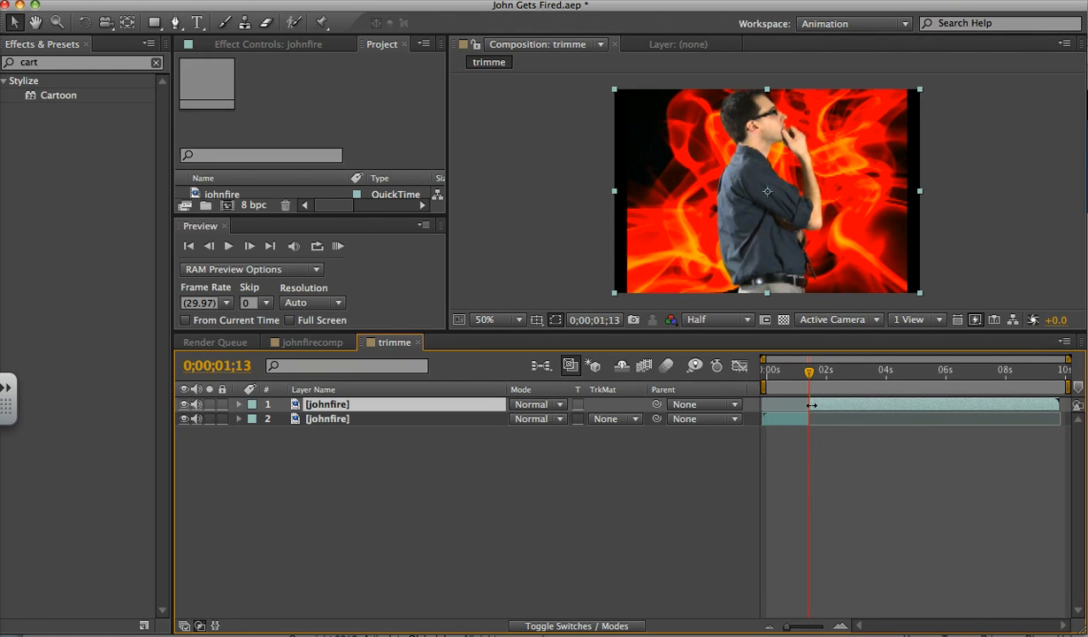
pyautogui.moveTo(831, 409); pyautogui.dragTo(859, 405)
pyautogui.moveTo(805, 381); pyautogui.dragTo(858, 384)
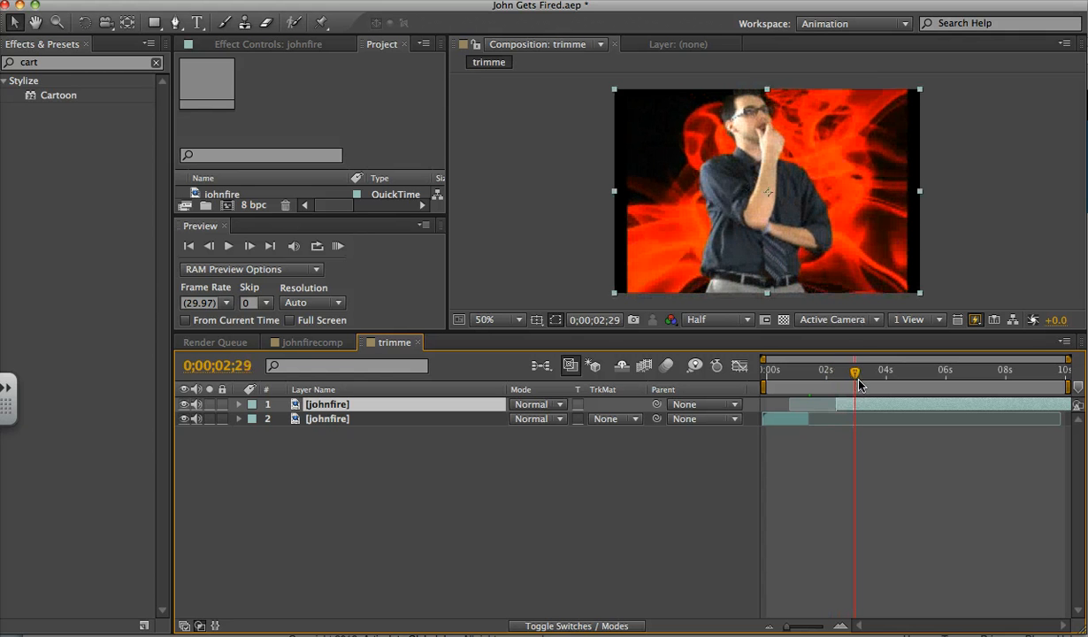
# Rename the lower johnfire layer, which holds the opening segment, to "johnfire intro".
pyautogui.rightClick(335, 420)
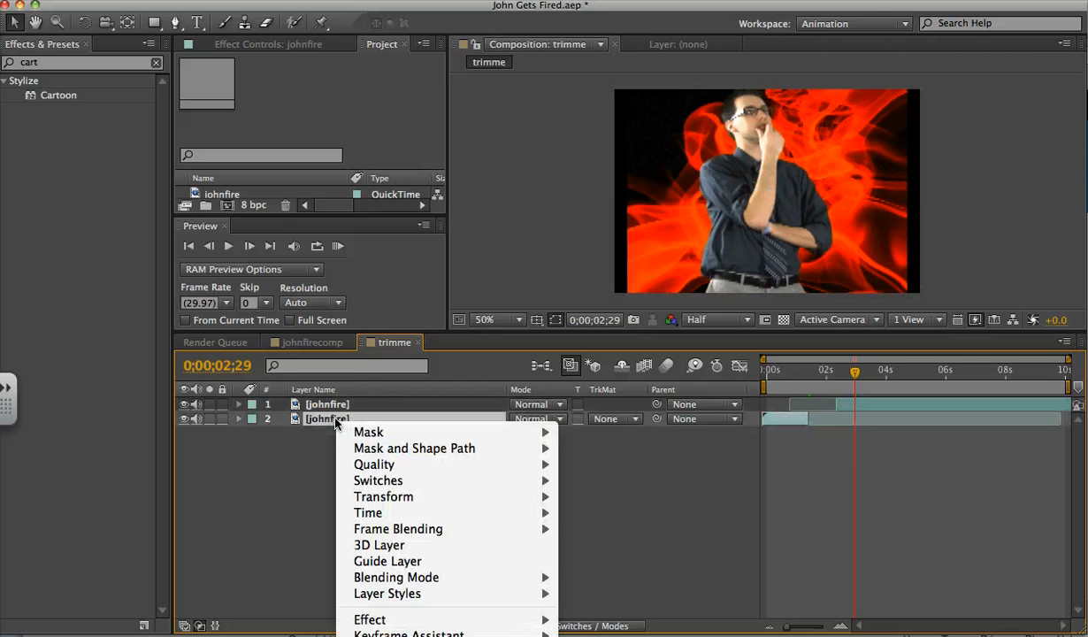
pyautogui.press('Escape')
pyautogui.press('Return')
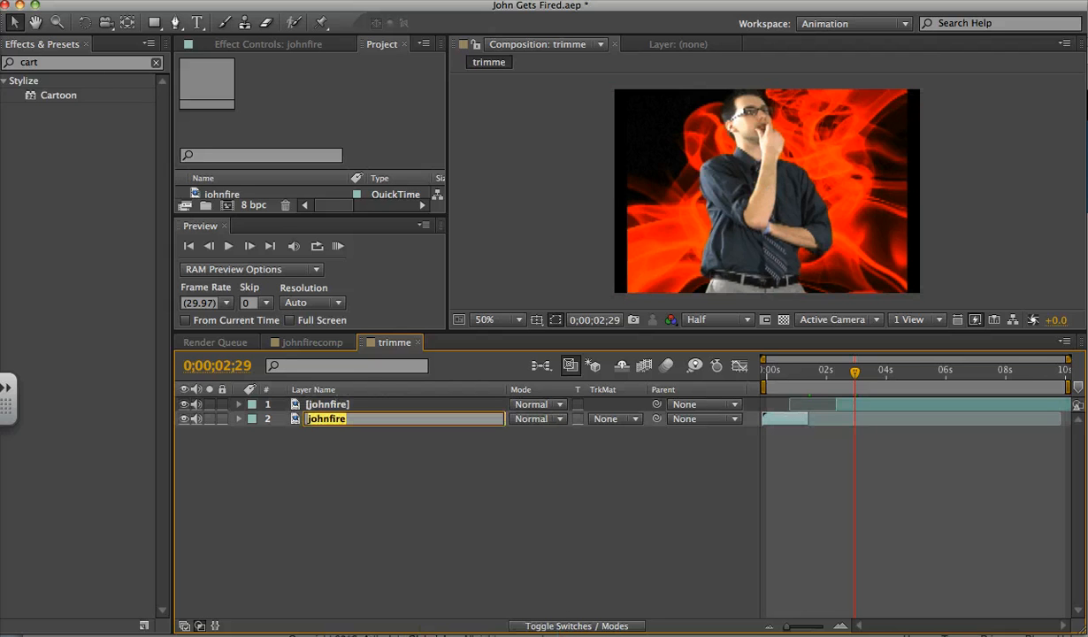
pyautogui.click(347, 420)
pyautogui.write('intro')
pyautogui.press('Return')
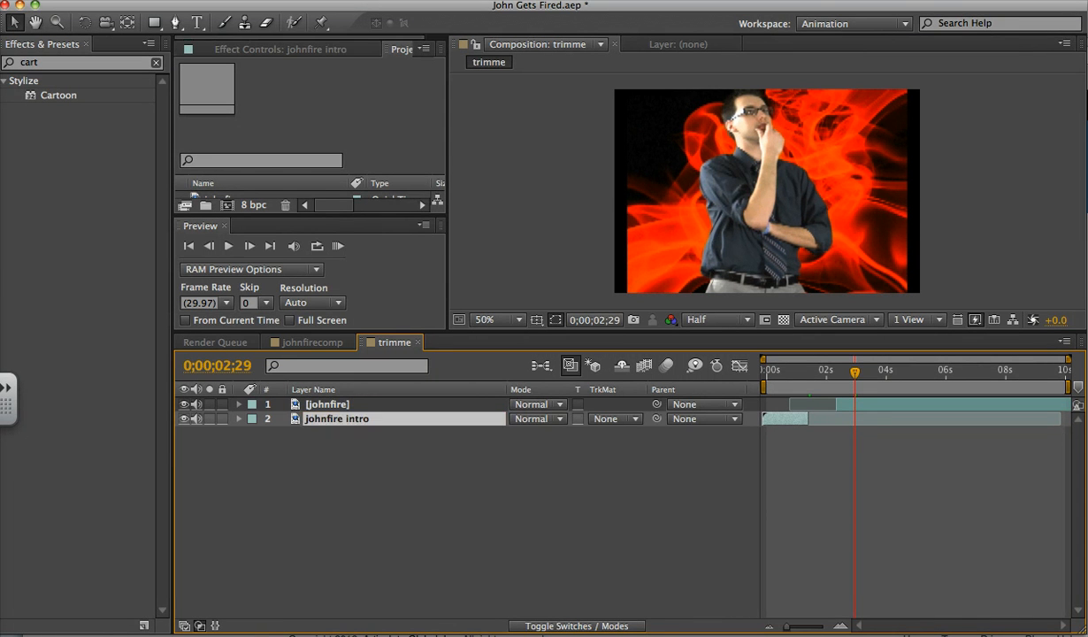
# Rename the upper johnfire layer to "johnfire face right".
pyautogui.rightClick(338, 409)
pyautogui.press('Escape')
pyautogui.press('Return')
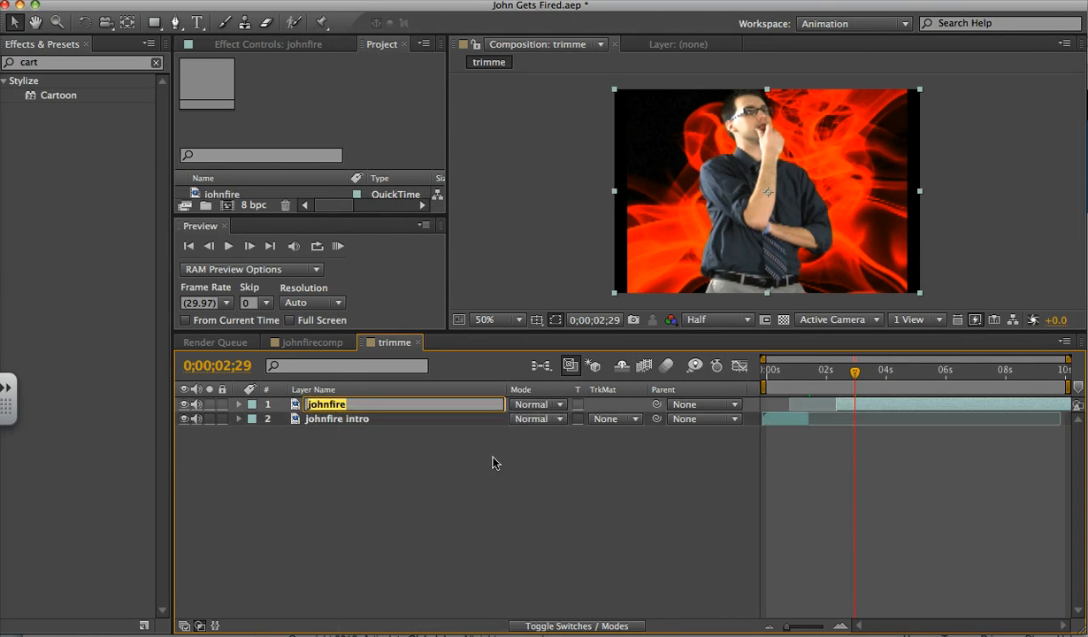
pyautogui.press('Right')
pyautogui.write('face right')
pyautogui.press('Return')
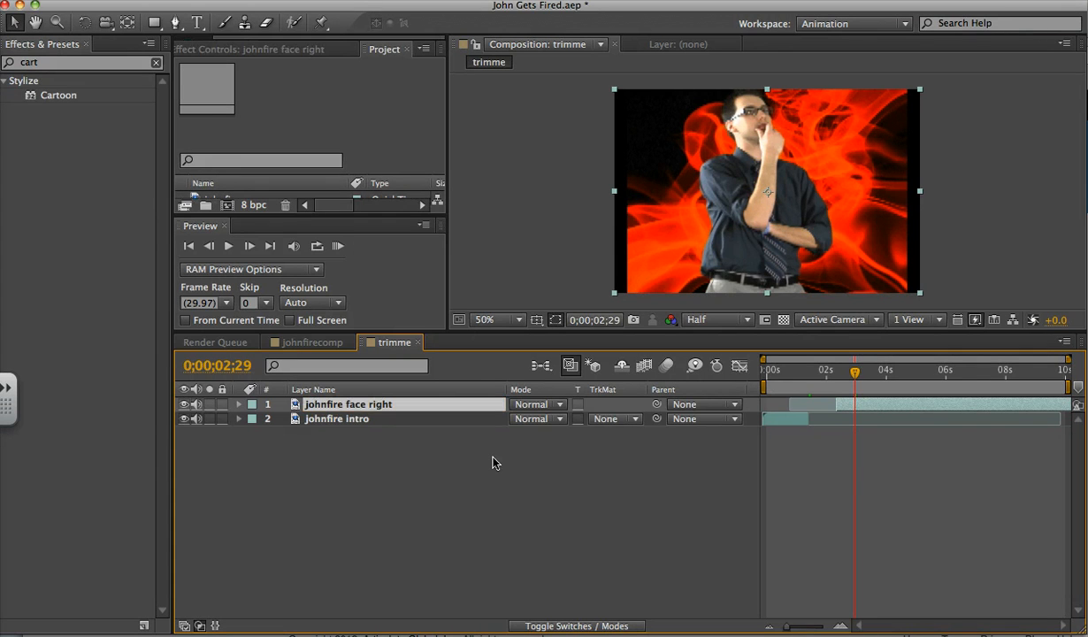
# Slide the johnfire face right segment back against the end of the intro segment and split it at 0;00;03;03.
pyautogui.moveTo(860, 403); pyautogui.dragTo(827, 409)
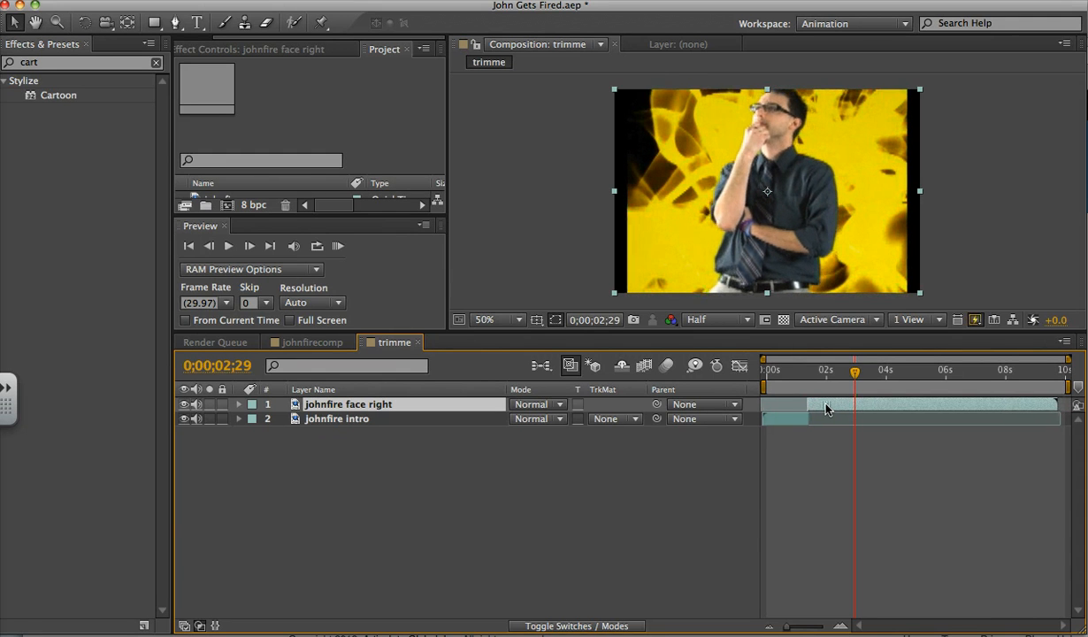
pyautogui.moveTo(821, 367); pyautogui.dragTo(855, 390)
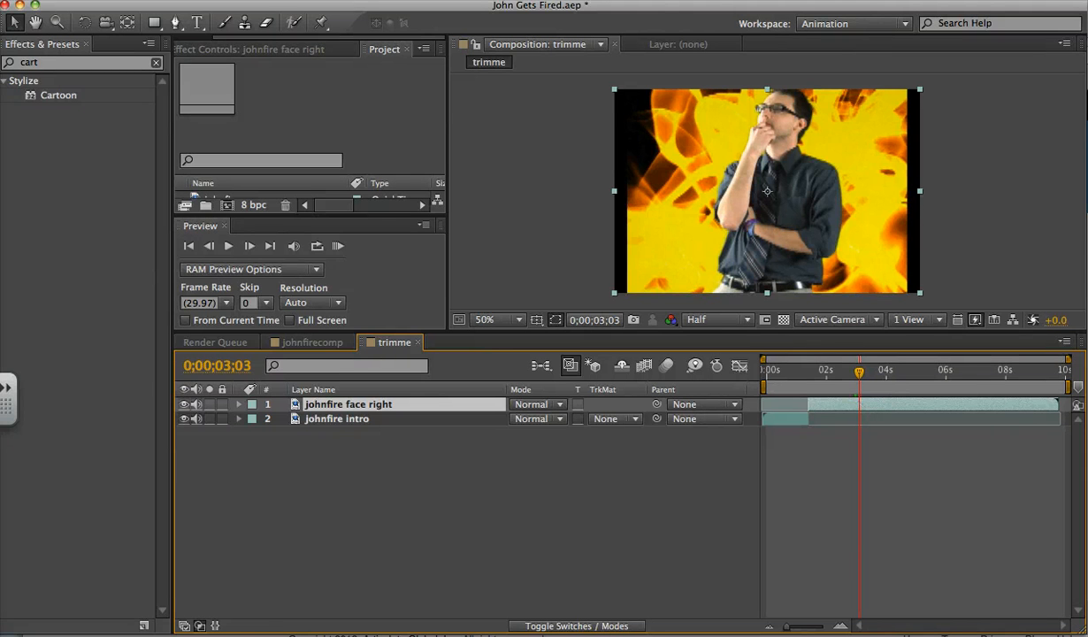
pyautogui.click(180, 1)
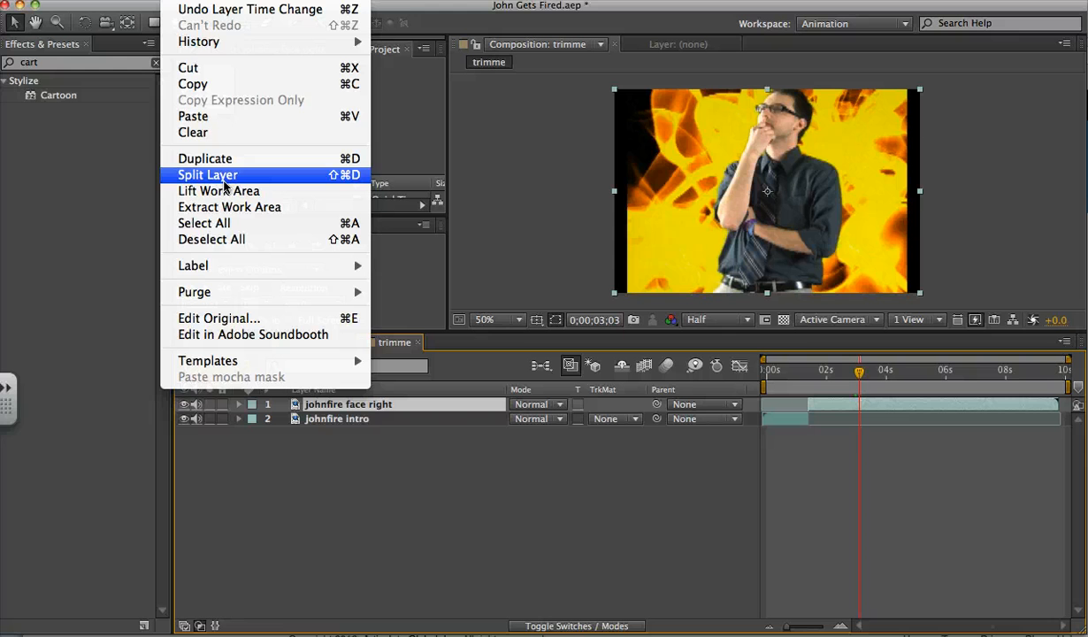
pyautogui.click(225, 175)
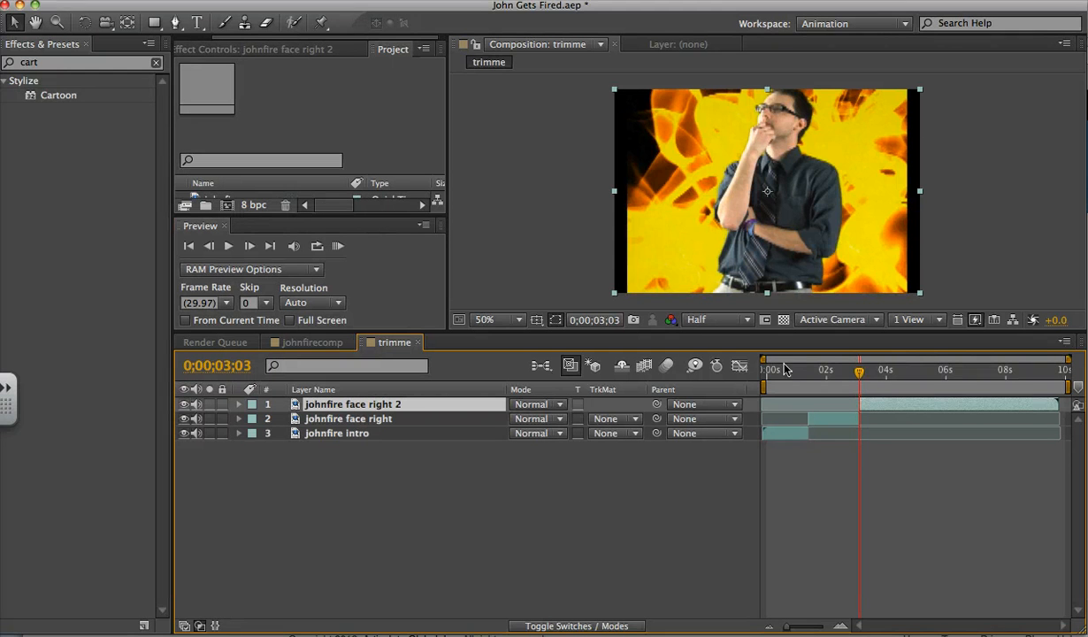
# Rename the layer holding the segment after the second split to "johnfire the rest".
pyautogui.moveTo(860, 373)
pyautogui.mouseDown()
pyautogui.moveTo(768, 375)
pyautogui.moveTo(945, 382)
pyautogui.moveTo(875, 383)
pyautogui.mouseUp()
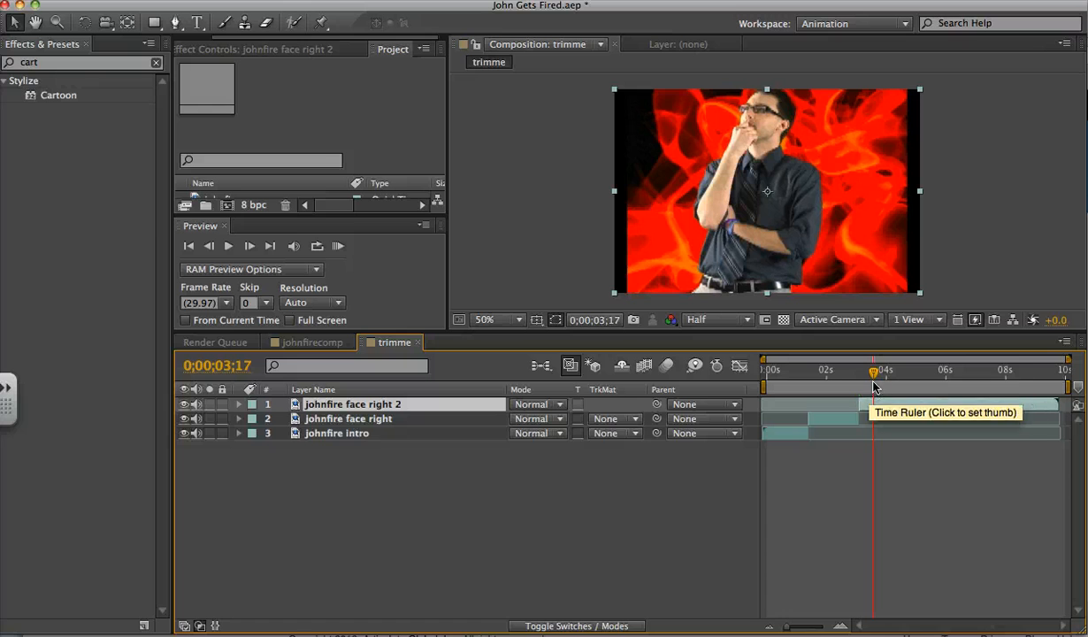
pyautogui.rightClick(378, 408)
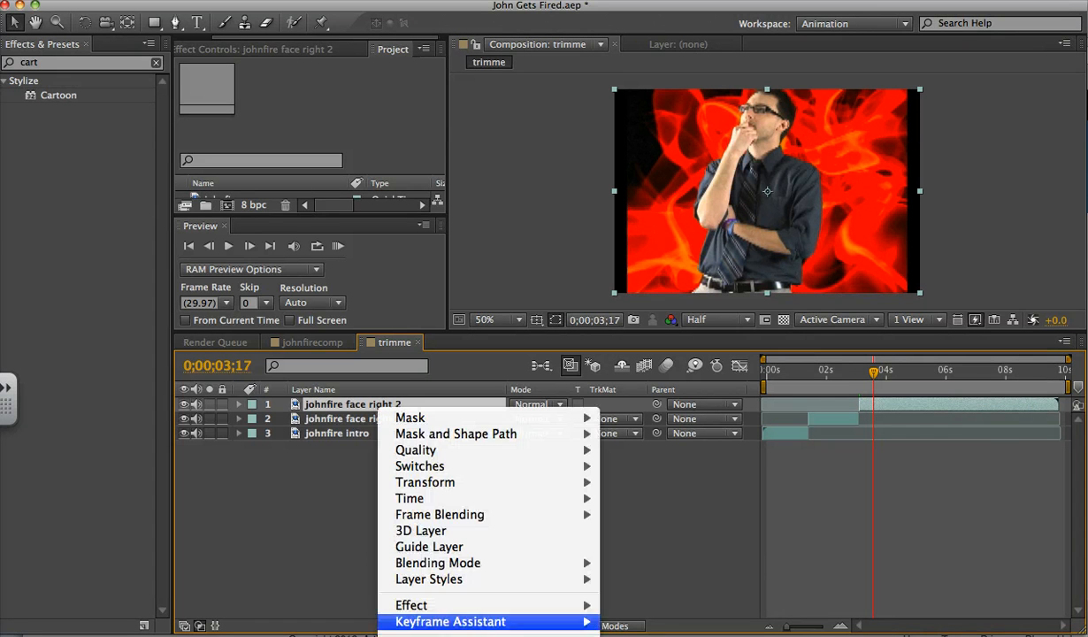
pyautogui.click(425, 636)
pyautogui.moveTo(424, 405); pyautogui.dragTo(351, 404)
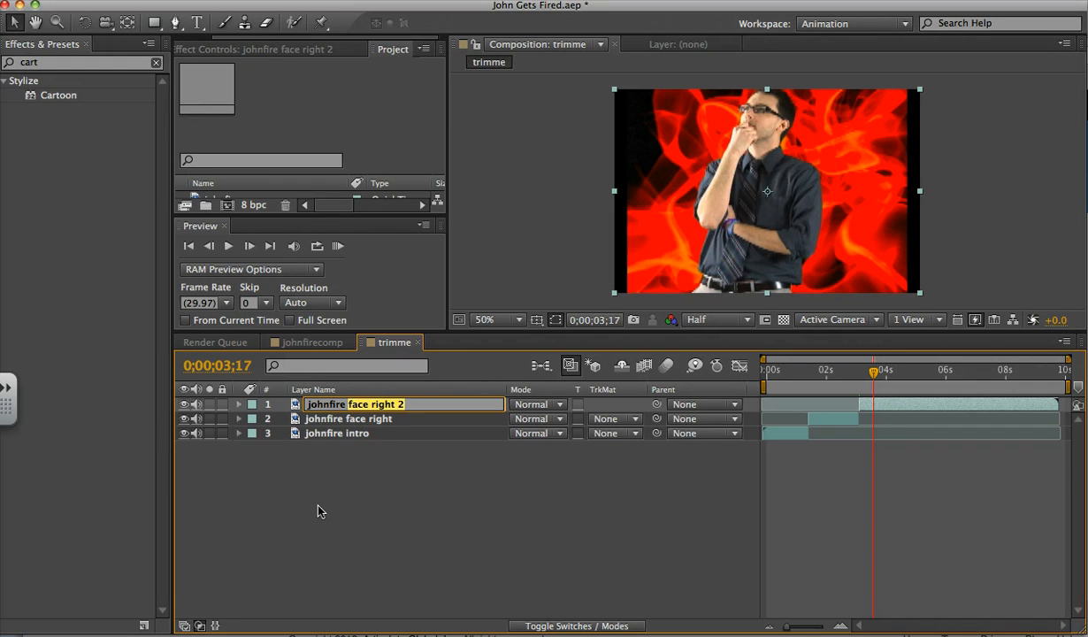
pyautogui.write('the rest')
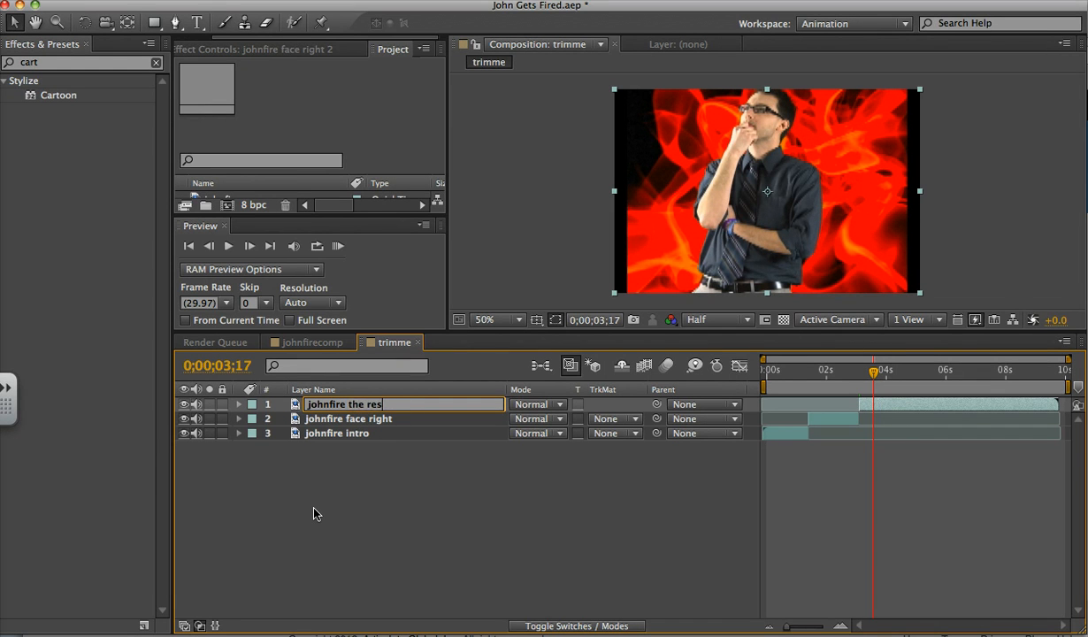
pyautogui.press('Return')
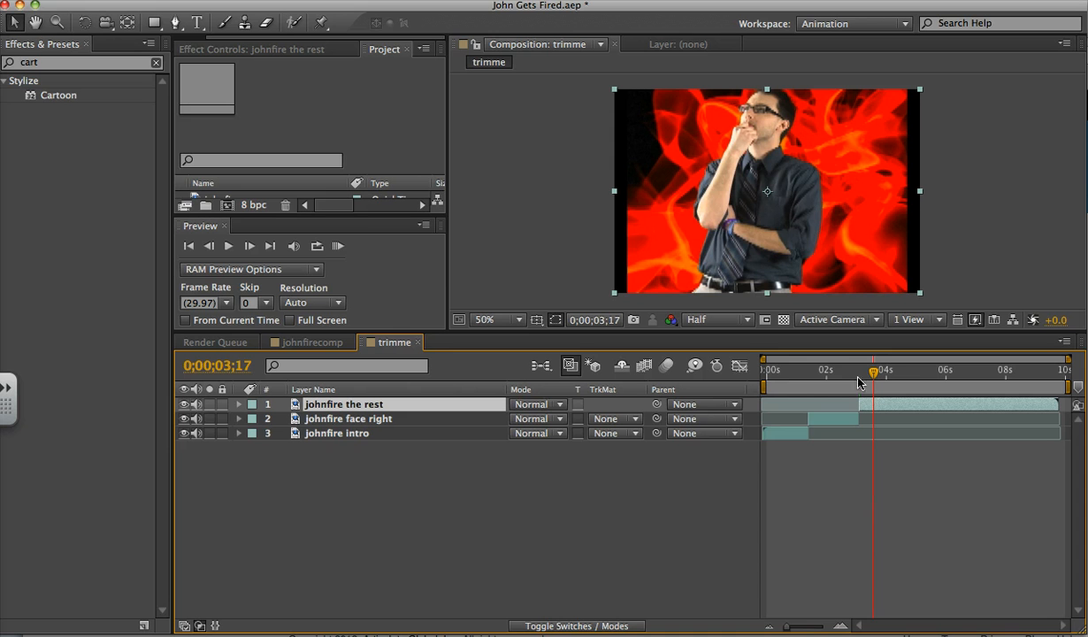
# Find the Cartoon effect and apply it to the johnfire face right layer, with the playhead at 0;00;01;19.
pyautogui.moveTo(840, 366); pyautogui.dragTo(815, 371)
pyautogui.click(835, 422)
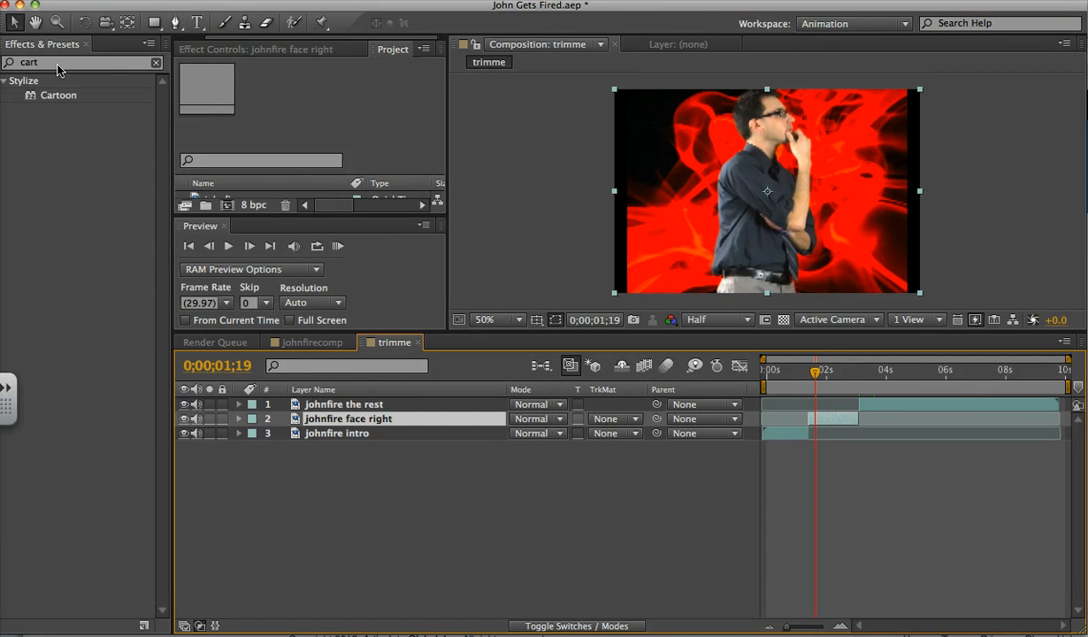
pyautogui.click(8, 67)
pyautogui.write('cartoo')
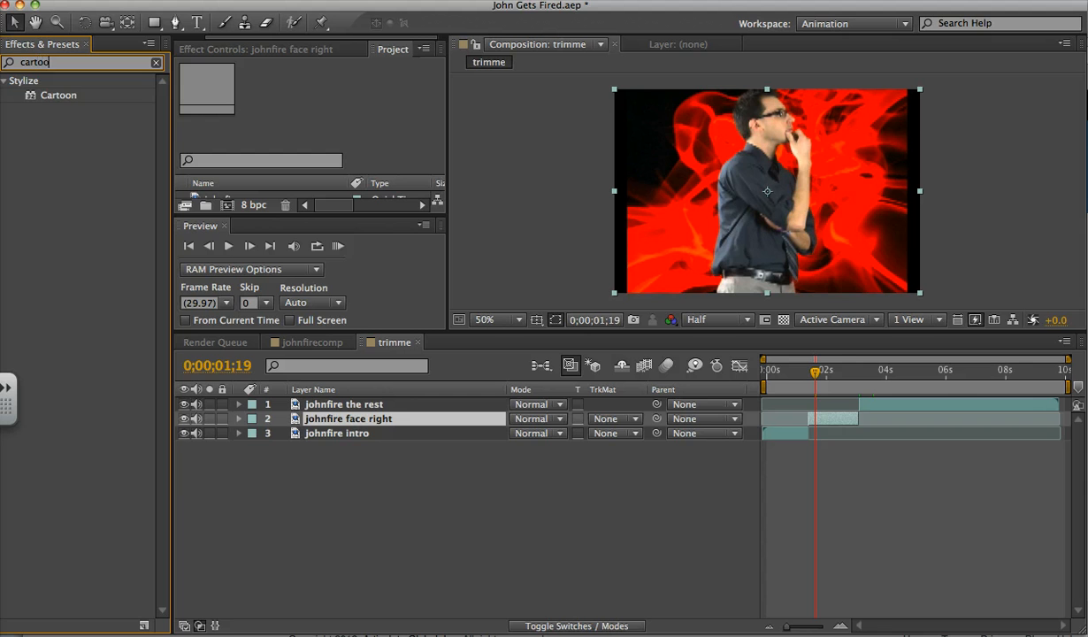
pyautogui.write('n')
pyautogui.moveTo(35, 95); pyautogui.dragTo(371, 423)
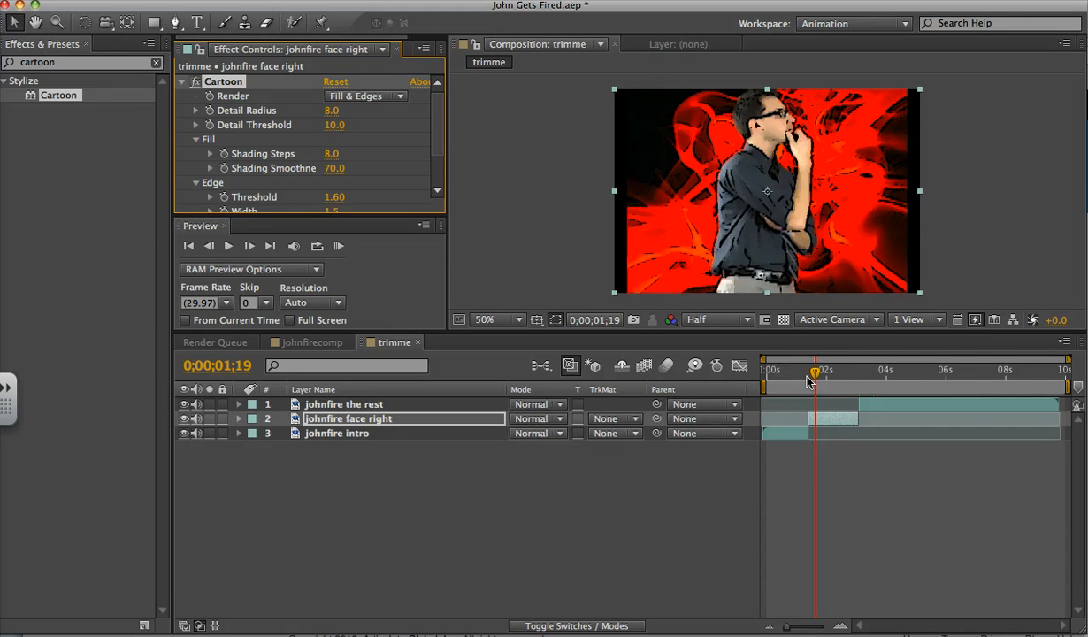
# Set the Cartoon effect's detail radius to 4.9, shading steps to 2.0, shading smoothness to 64.6, edge width to 2.0 and edge softness to 0.0.
pyautogui.moveTo(781, 370); pyautogui.dragTo(820, 380)
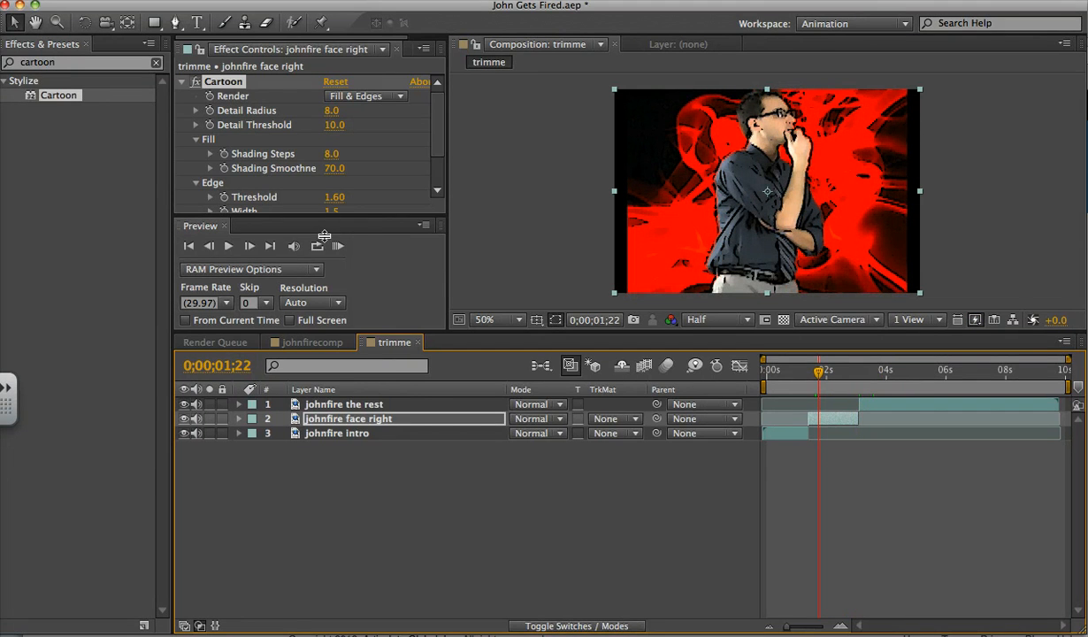
pyautogui.moveTo(323, 218); pyautogui.dragTo(319, 308)
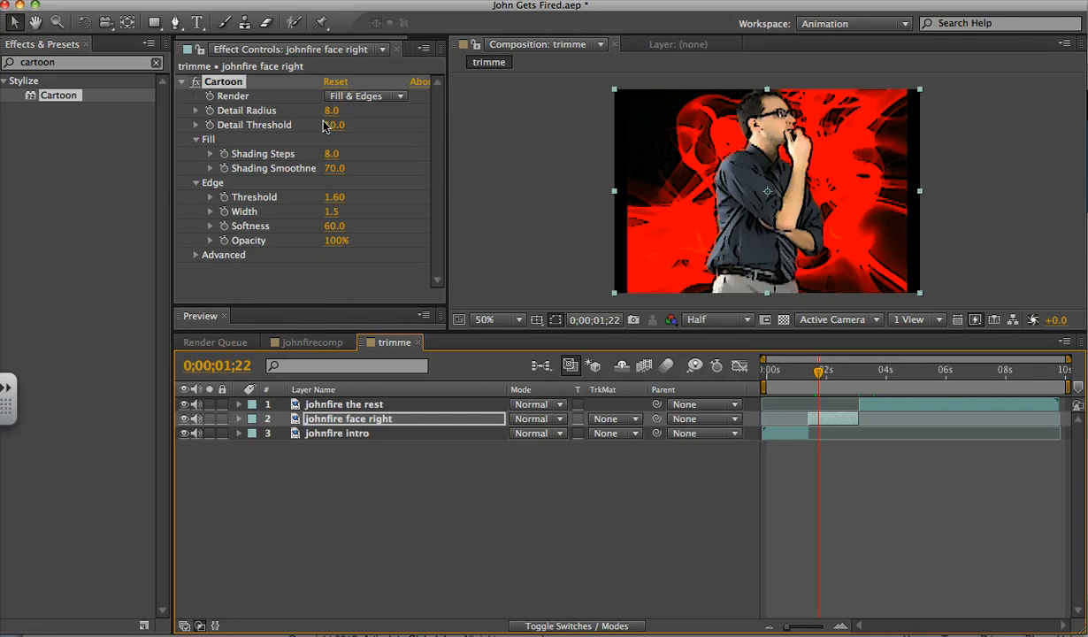
pyautogui.moveTo(334, 117); pyautogui.dragTo(311, 109)
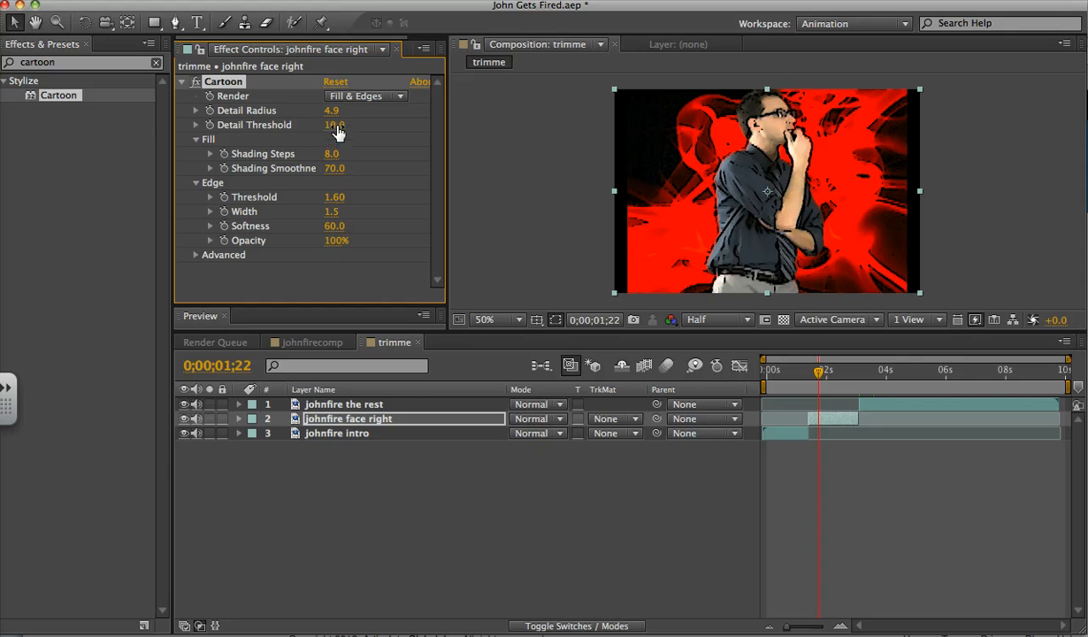
pyautogui.moveTo(333, 157); pyautogui.dragTo(275, 154)
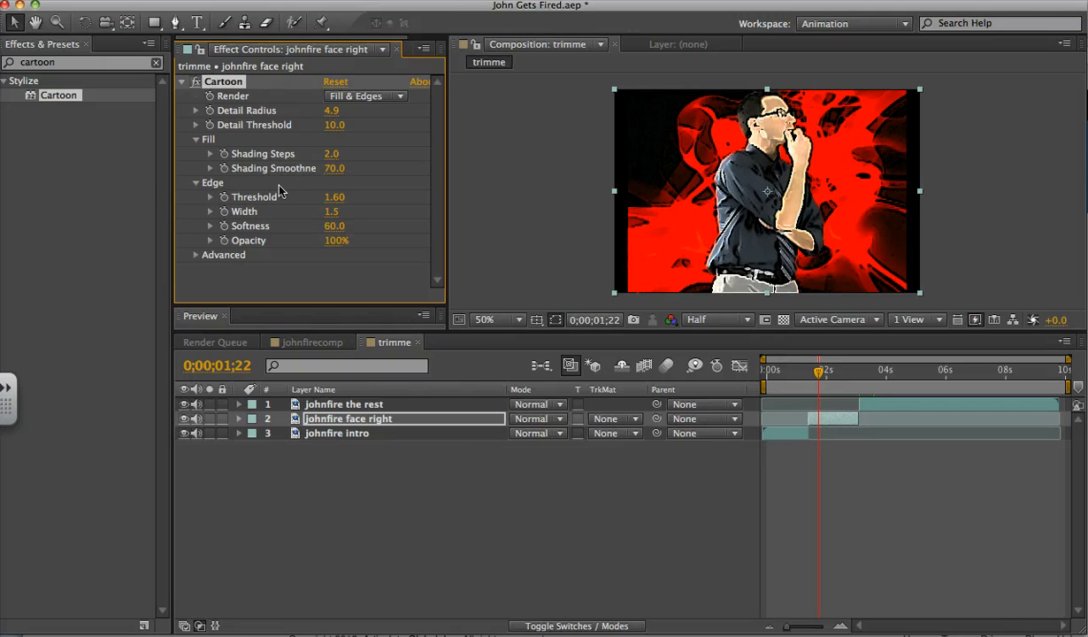
pyautogui.moveTo(336, 175); pyautogui.dragTo(291, 168)
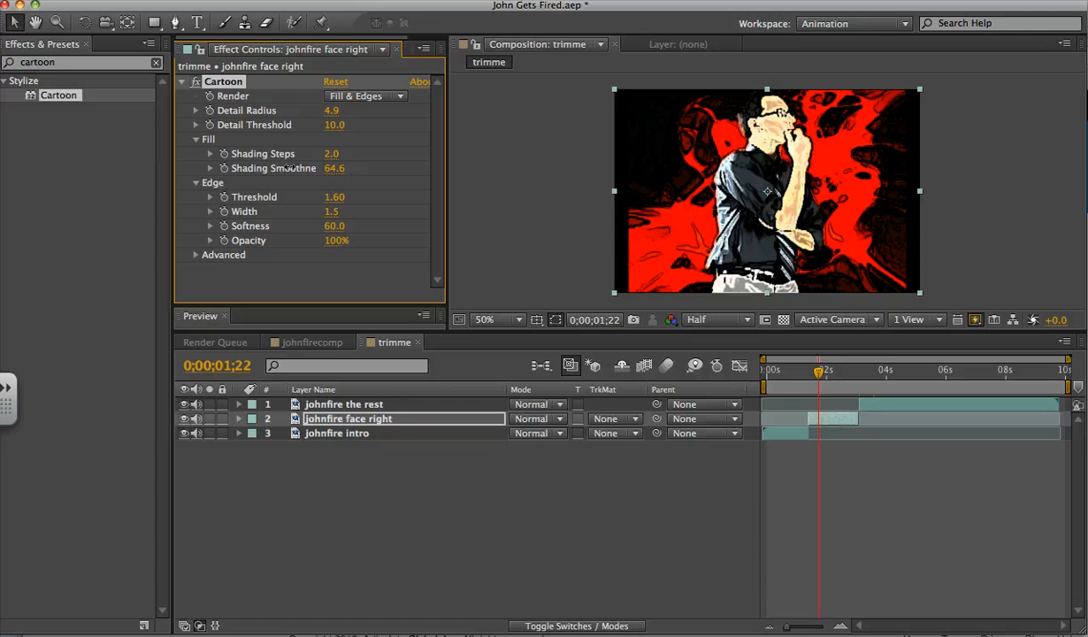
pyautogui.moveTo(329, 211); pyautogui.dragTo(277, 221)
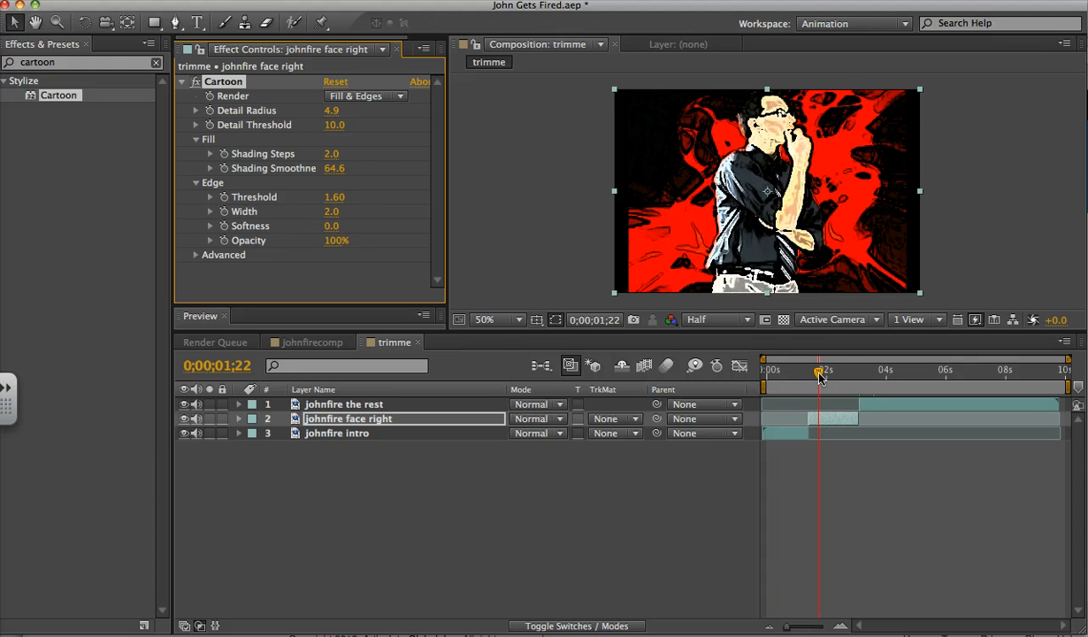
# Play a RAM preview of the trimme composition from 0;00;00;00 to check the cartoon segment.
pyautogui.moveTo(792, 368); pyautogui.dragTo(741, 382)
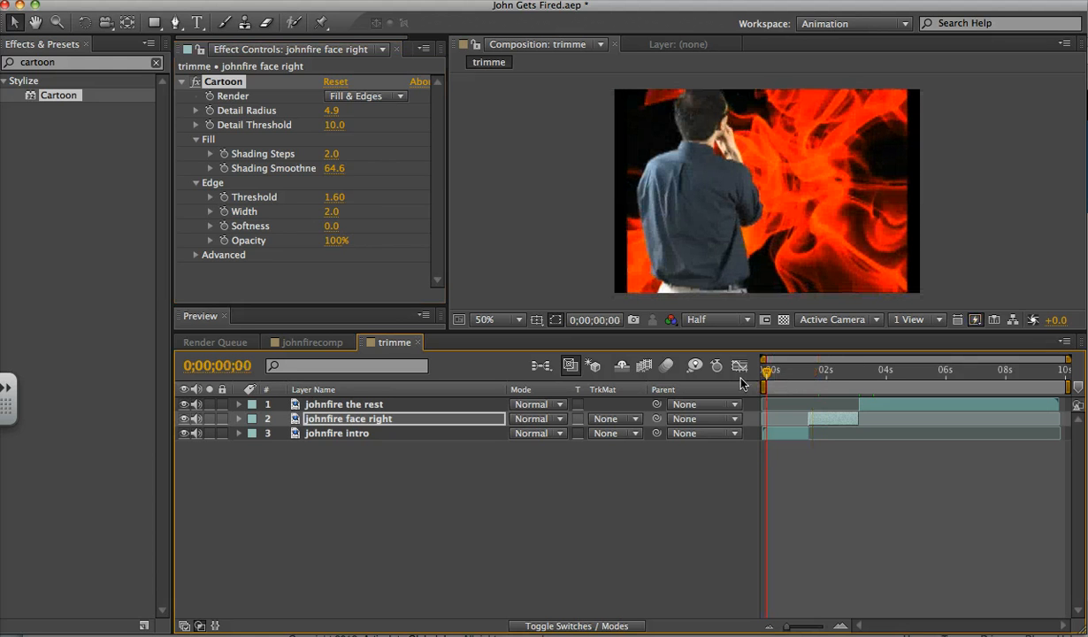
pyautogui.moveTo(239, 305); pyautogui.dragTo(252, 249)
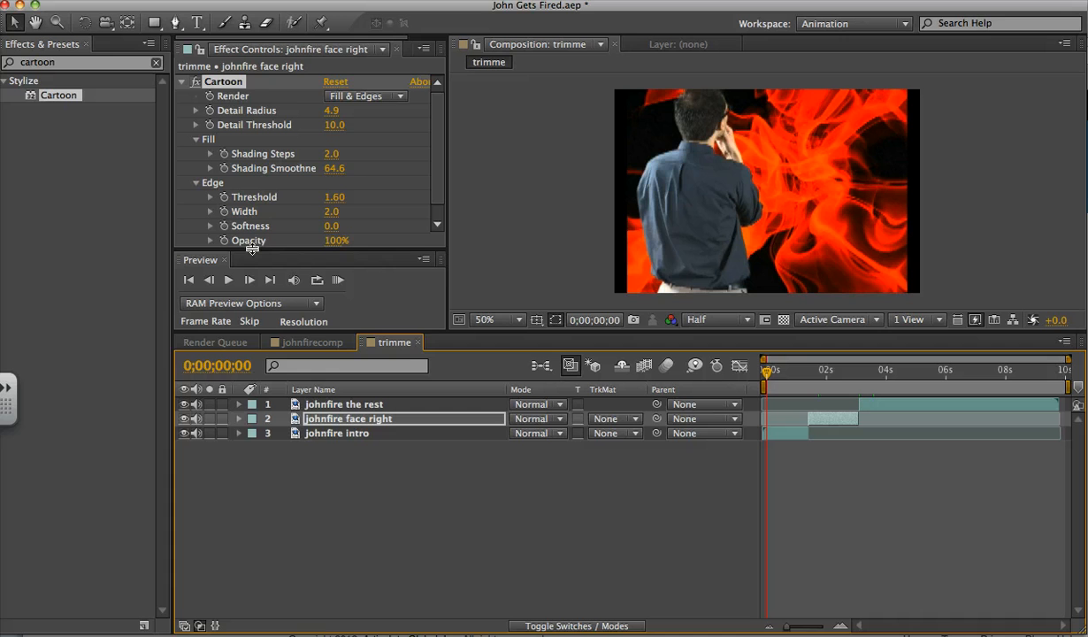
pyautogui.click(337, 279)
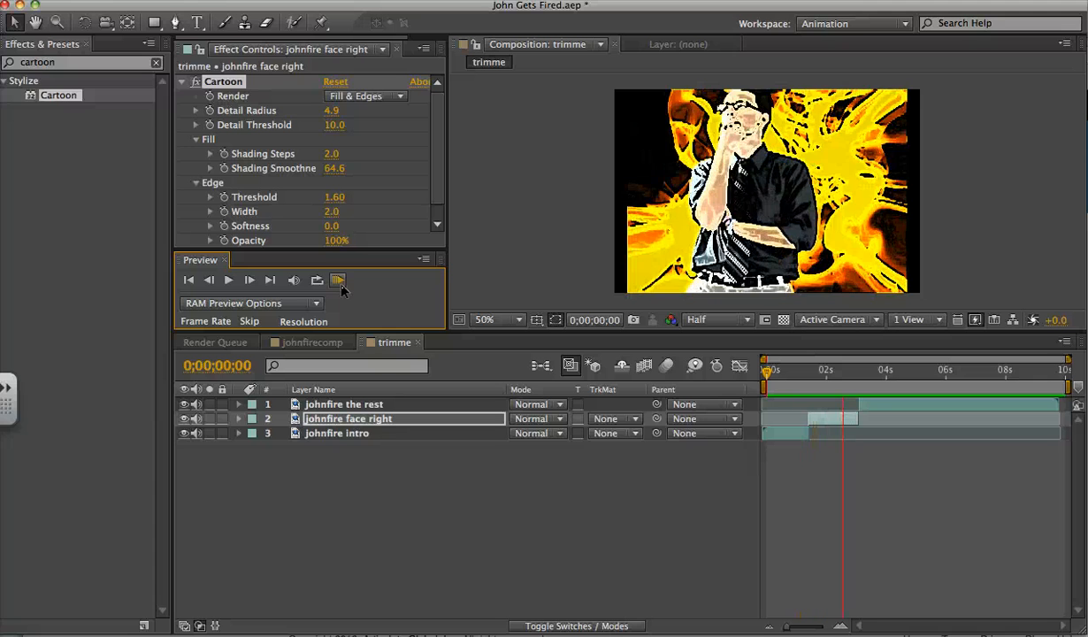
pyautogui.click(339, 284)
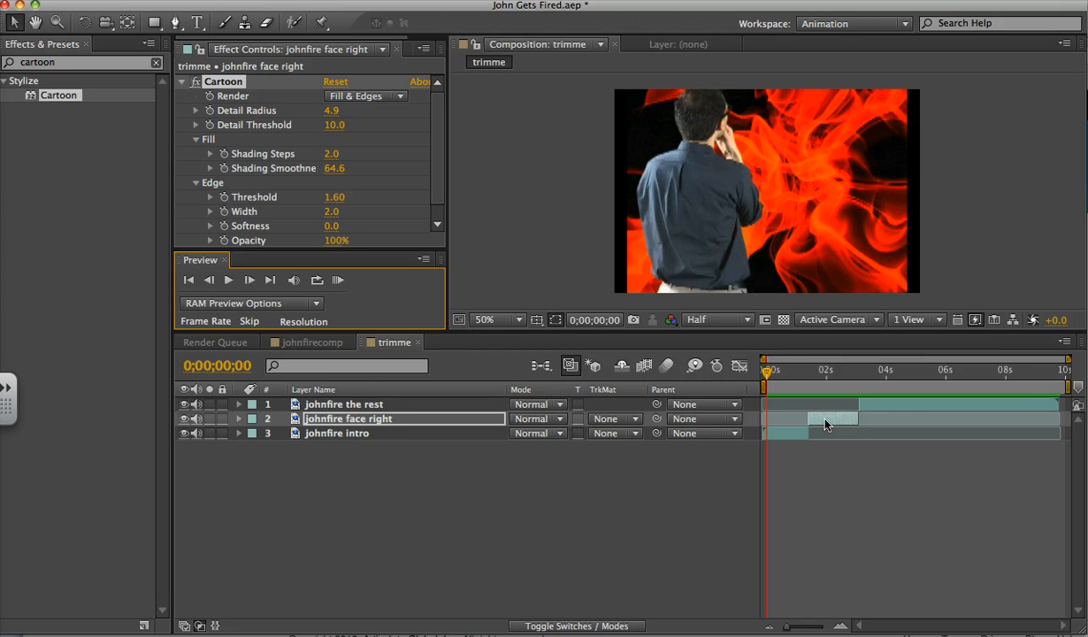
# Extend the johnfire face right layer to start at about 0;00;00;26 and end at about 0;00;04;01, overlapping both neighbouring segments.
pyautogui.click(841, 625)
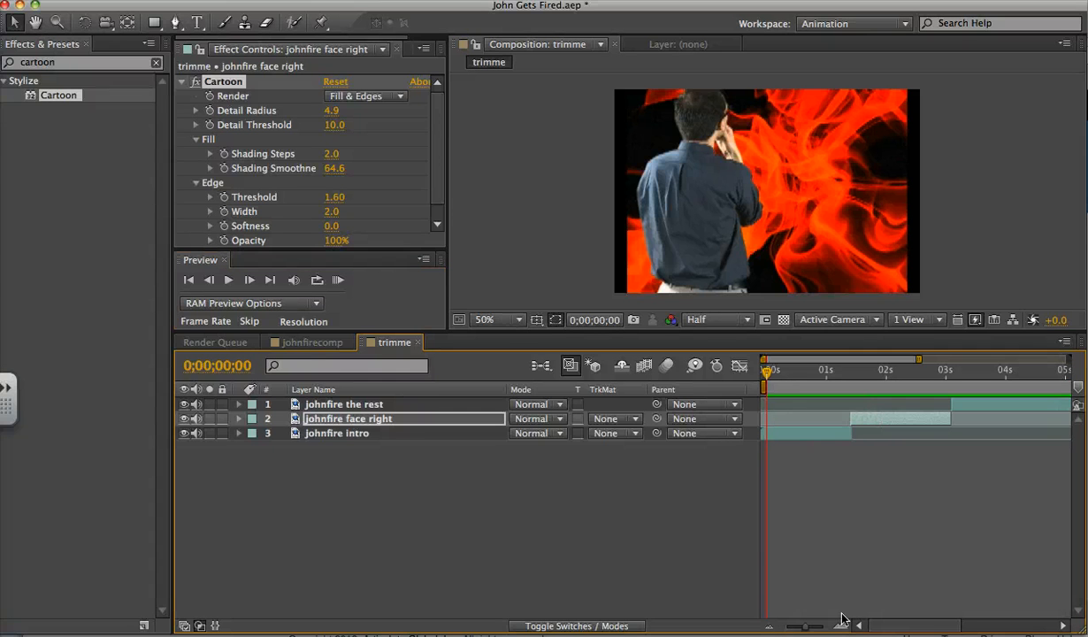
pyautogui.click(853, 418)
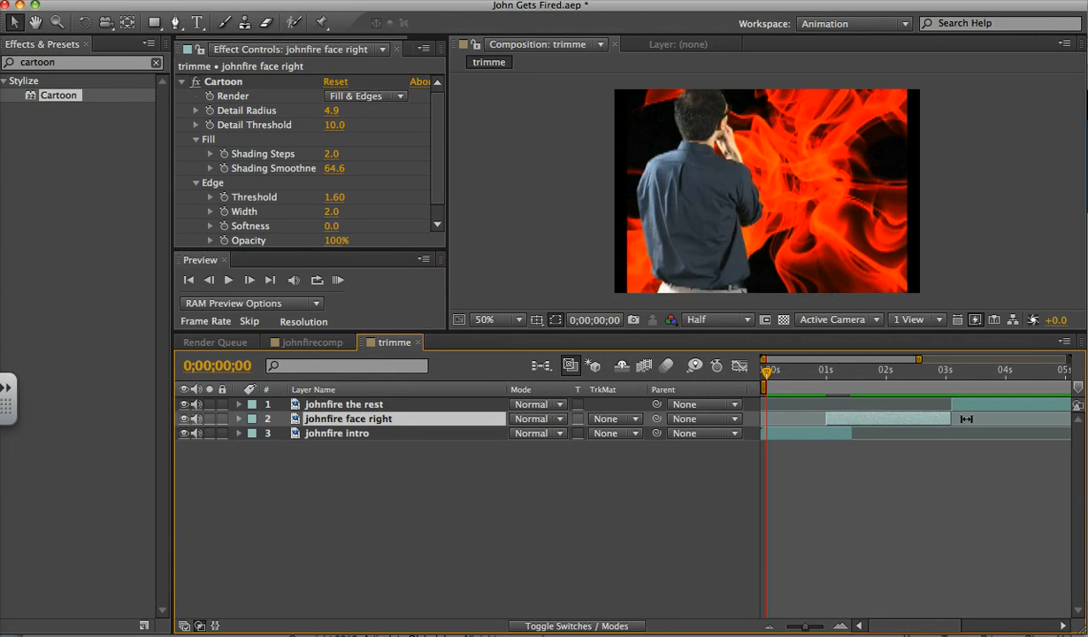
pyautogui.moveTo(953, 418); pyautogui.dragTo(1009, 418)
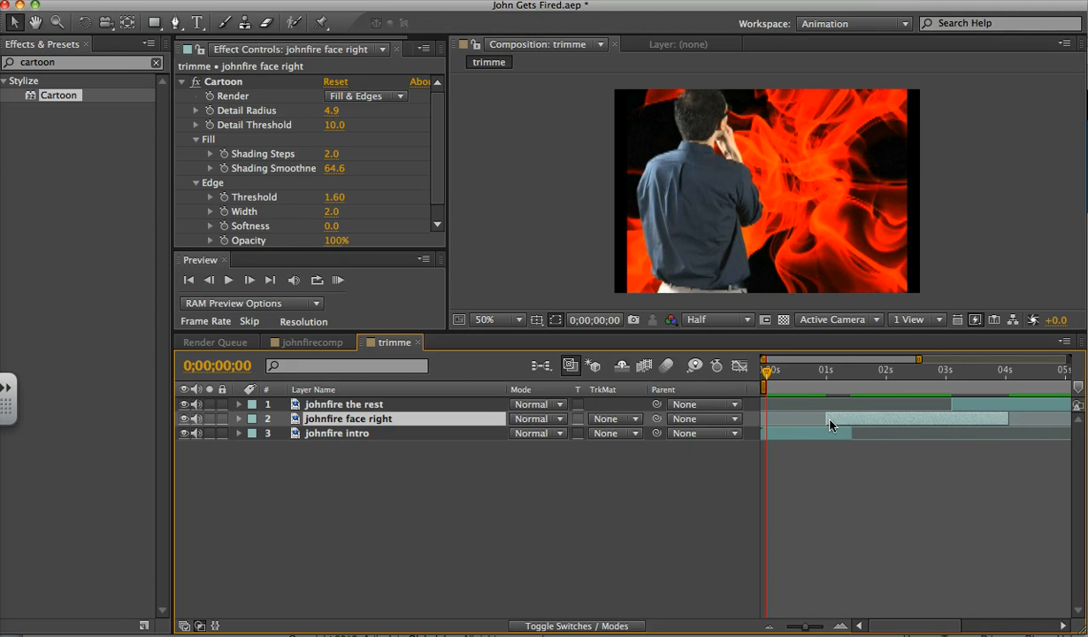
pyautogui.moveTo(828, 421); pyautogui.dragTo(820, 421)
# Fade in the johnfire face right layer with opacity keyframes of 0% at 0;00;00;26 and 100% at 0;00;01;12.
pyautogui.click(238, 419)
pyautogui.click(253, 453)
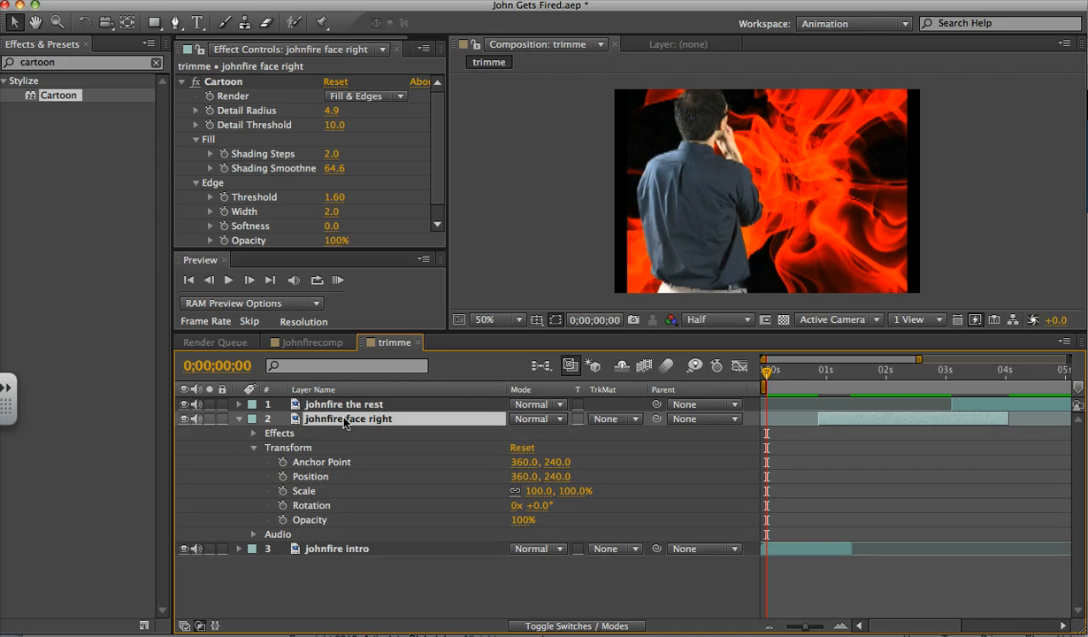
pyautogui.moveTo(767, 372); pyautogui.dragTo(823, 378)
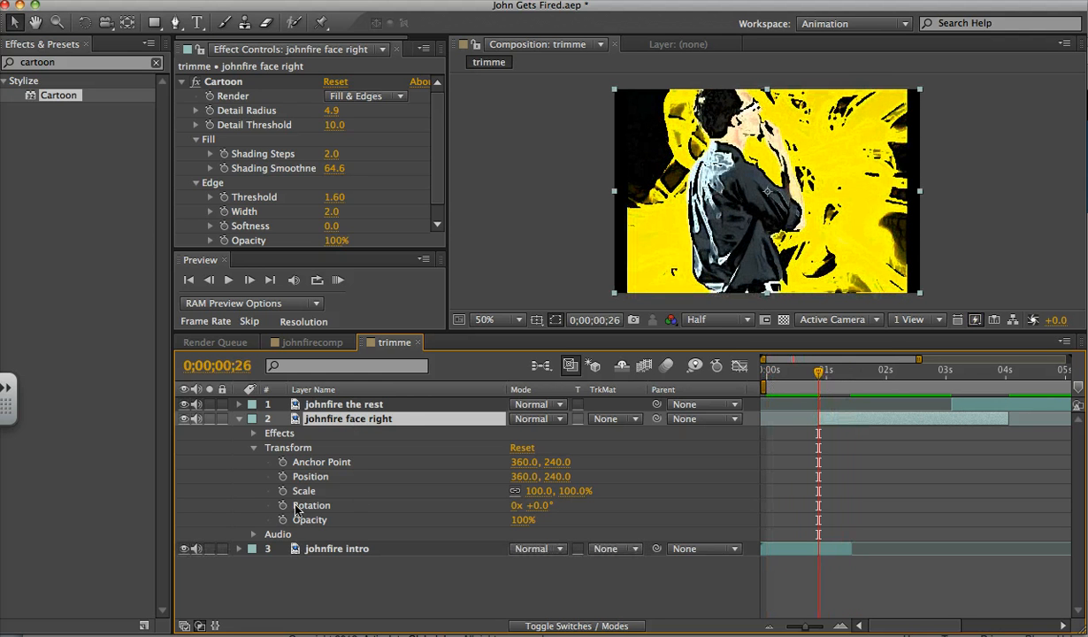
pyautogui.click(282, 519)
pyautogui.moveTo(451, 519); pyautogui.dragTo(416, 520)
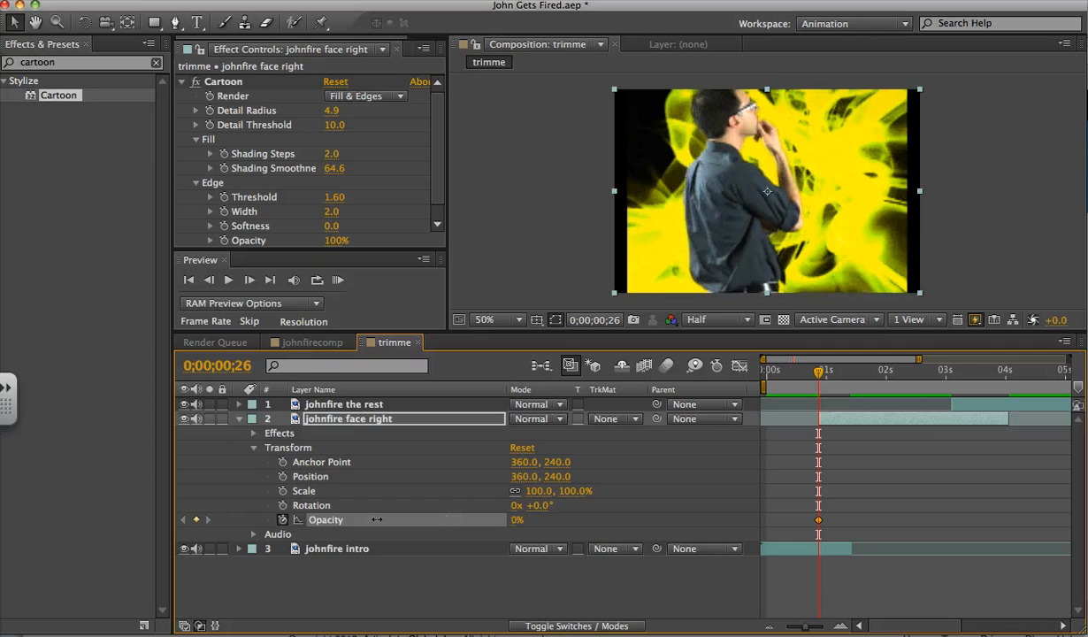
pyautogui.moveTo(822, 378); pyautogui.dragTo(851, 379)
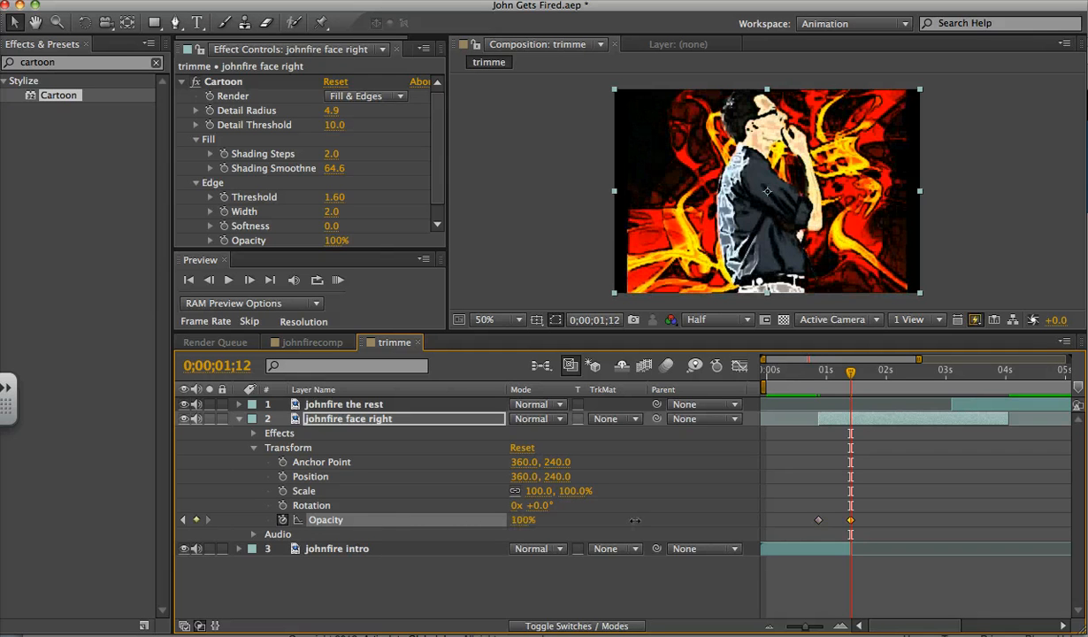
pyautogui.moveTo(516, 520); pyautogui.dragTo(673, 525)
# Fade out the johnfire face right layer with opacity keyframes of 100% at 0;00;03;03 and 0% at 0;00;04;01.
pyautogui.moveTo(861, 368); pyautogui.dragTo(949, 371)
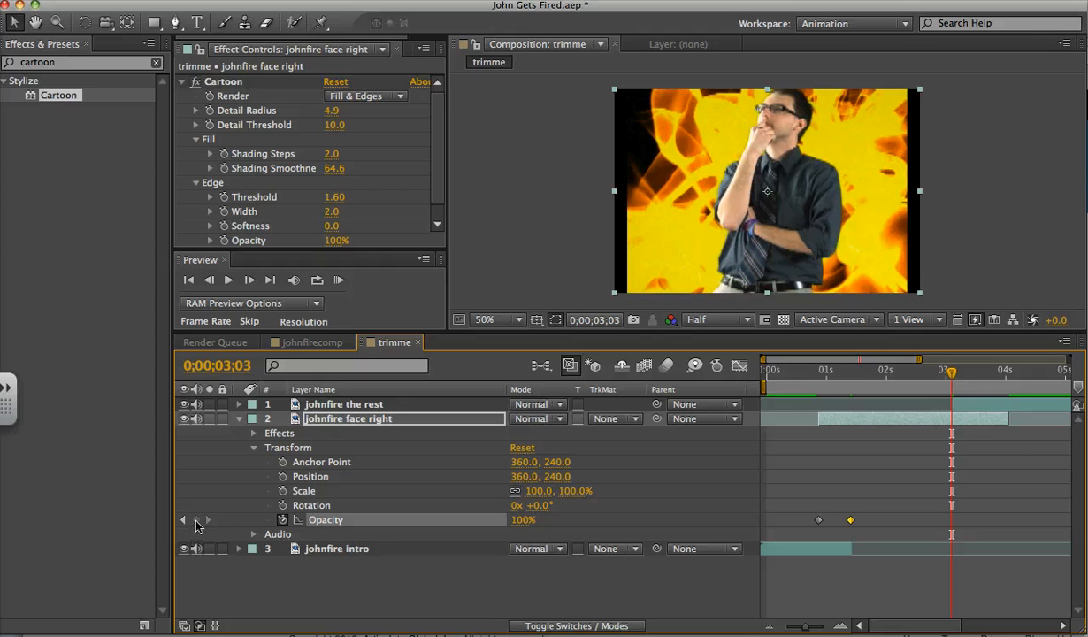
pyautogui.click(196, 521)
pyautogui.moveTo(945, 379); pyautogui.dragTo(1007, 379)
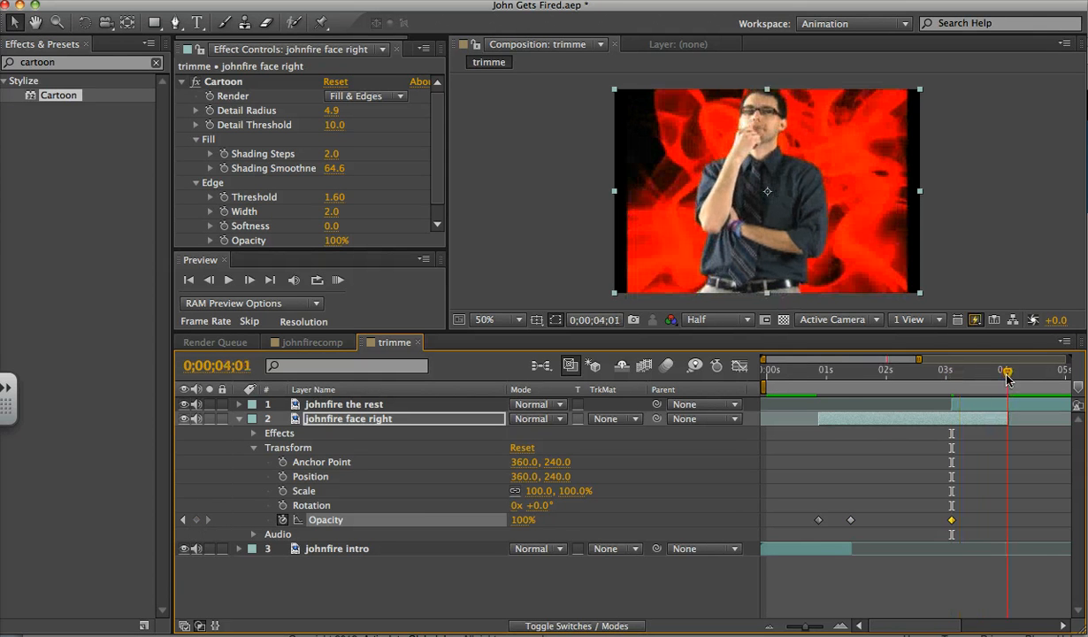
pyautogui.click(467, 520)
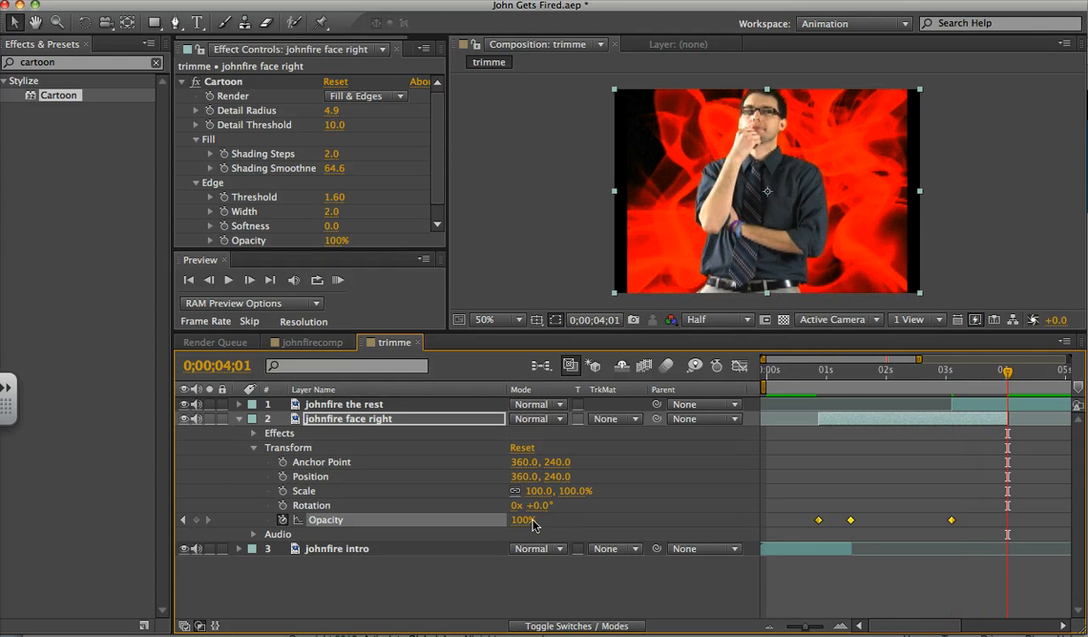
pyautogui.moveTo(523, 522); pyautogui.dragTo(393, 502)
pyautogui.moveTo(977, 391); pyautogui.dragTo(1013, 422)
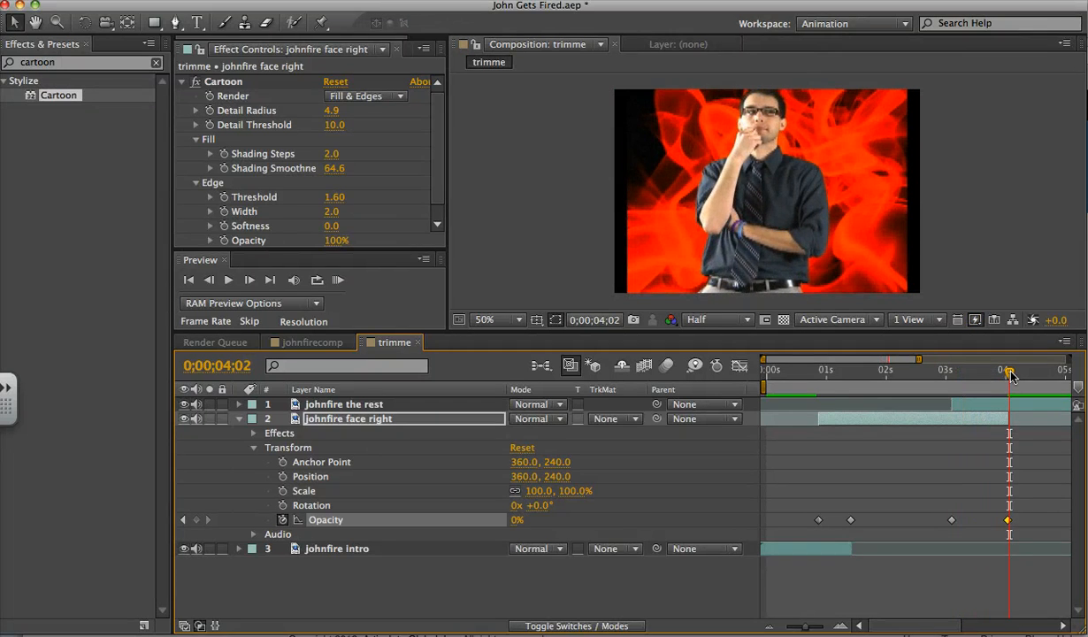
# Collapse the johnfire face right layer's properties, move it above johnfire the rest, and scrub through its fade-out to 0;00;04;14.
pyautogui.moveTo(1013, 378); pyautogui.dragTo(949, 373)
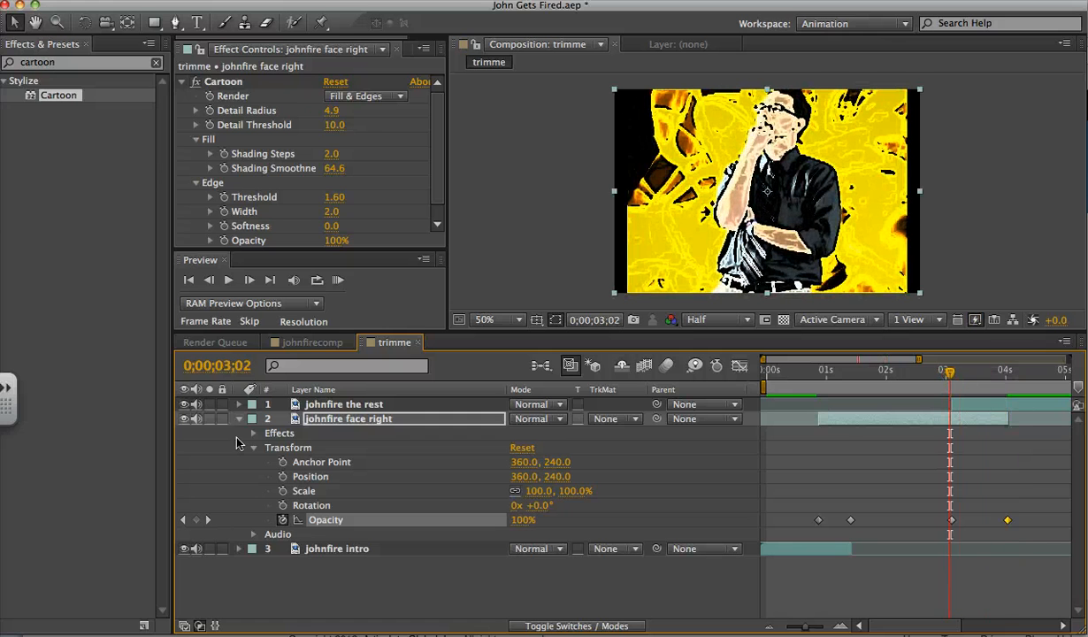
pyautogui.click(239, 421)
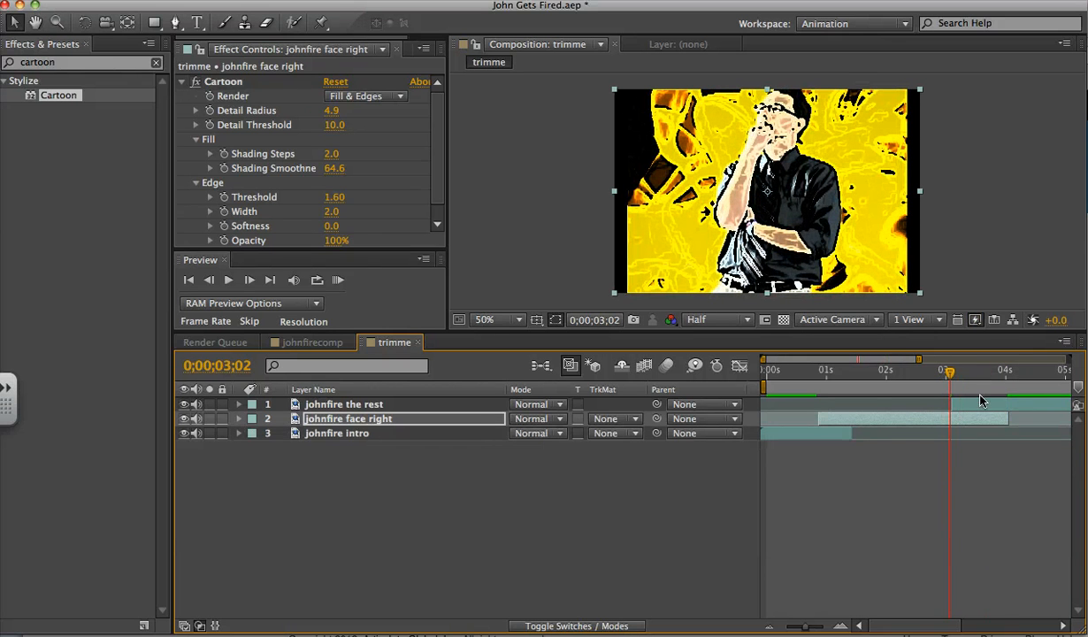
pyautogui.click(914, 422)
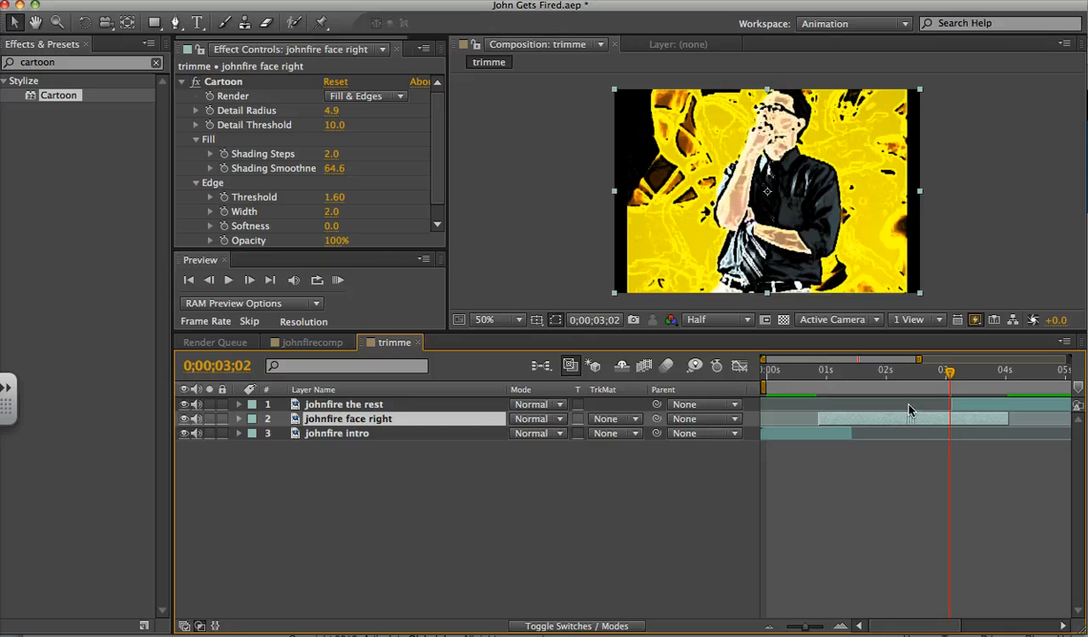
pyautogui.moveTo(345, 421); pyautogui.dragTo(347, 406)
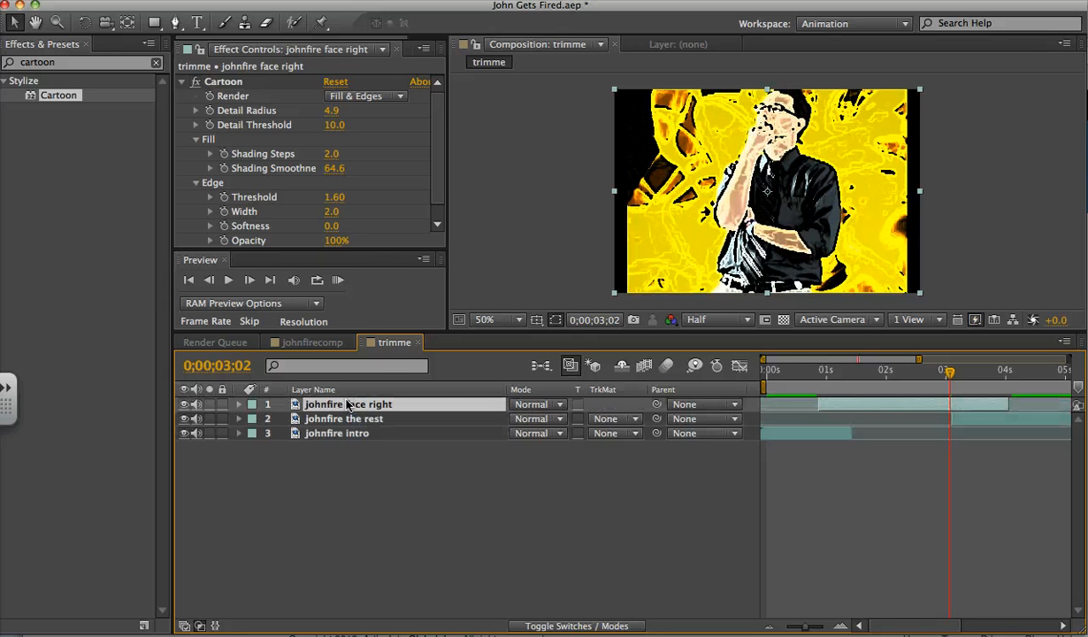
pyautogui.moveTo(953, 388); pyautogui.dragTo(1037, 405)
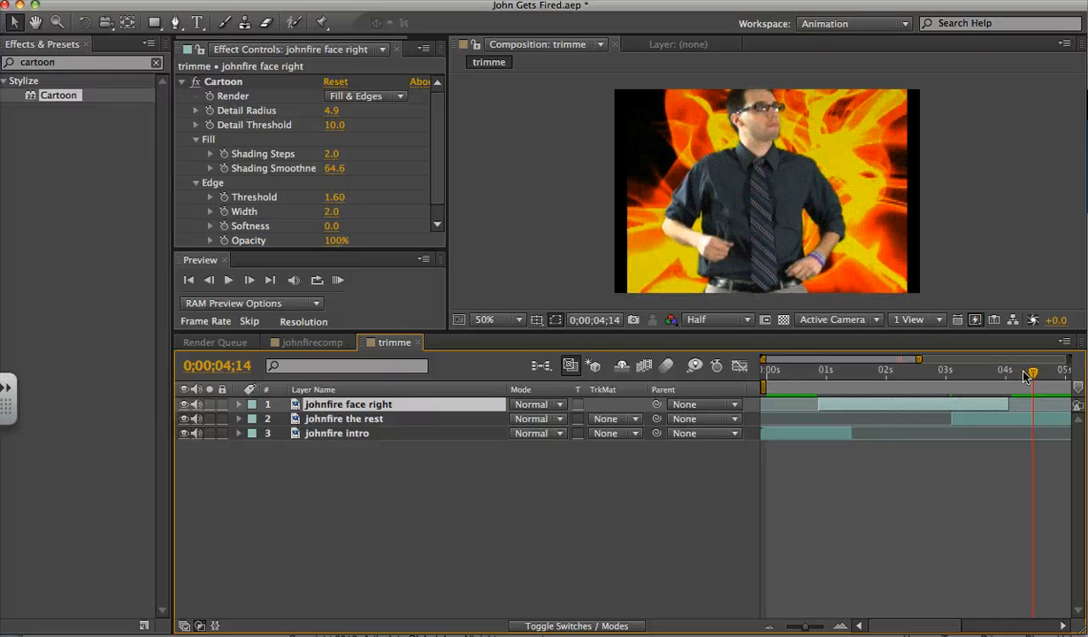
# Look up the Split Layer command for the johnfire face right layer, leave it unused and deselect the layer.
pyautogui.moveTo(872, 412)
pyautogui.mouseDown()
pyautogui.moveTo(840, 408)
pyautogui.moveTo(945, 408)
pyautogui.moveTo(874, 409)
pyautogui.mouseUp()
pyautogui.click(174, 1)
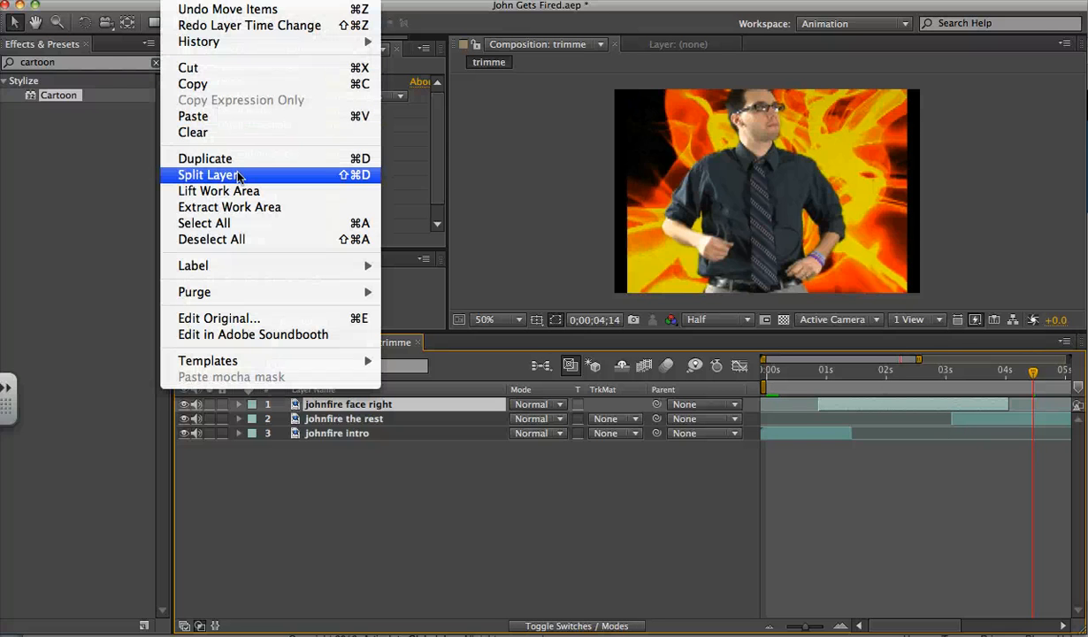
pyautogui.click(876, 482)
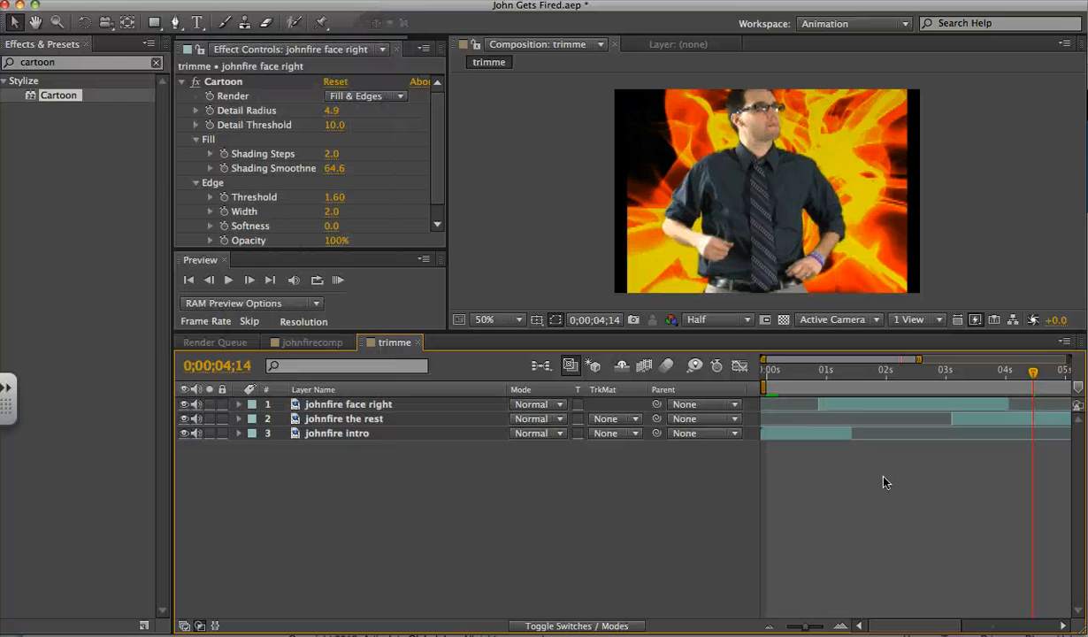